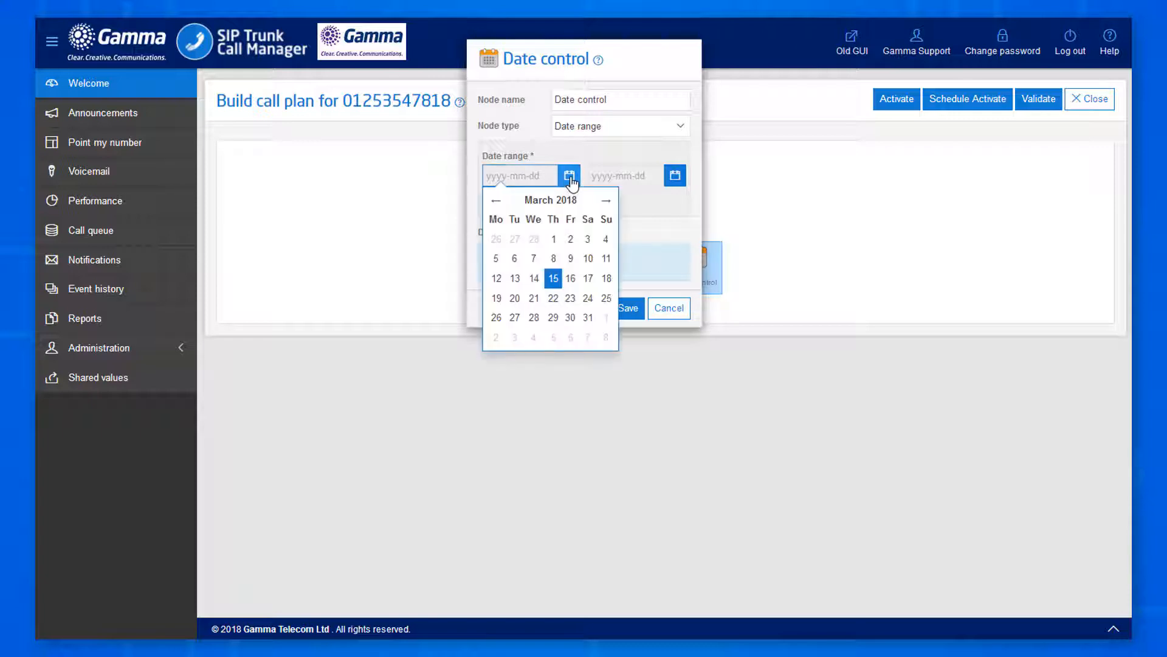
# Set the Date control's start date to 25 December 2018.
pyautogui.click(606, 200)
pyautogui.click(605, 201)
pyautogui.click(606, 200)
pyautogui.click(606, 201)
pyautogui.click(606, 200)
pyautogui.click(605, 200)
pyautogui.click(605, 200)
pyautogui.click(606, 201)
pyautogui.click(605, 201)
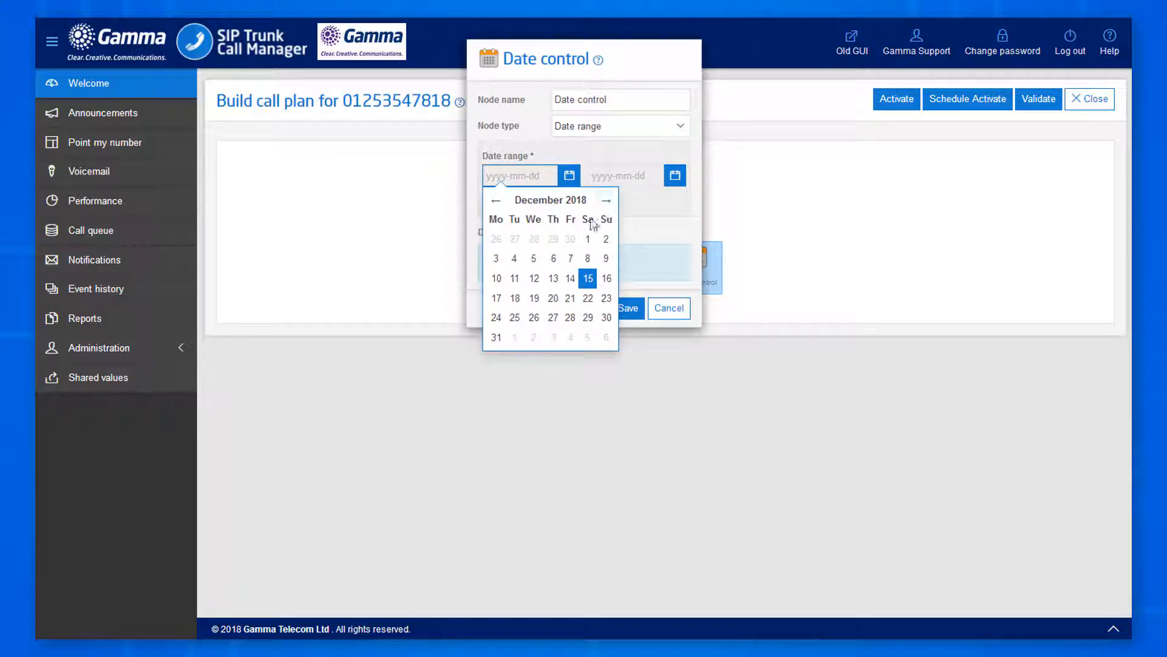
pyautogui.click(515, 317)
# Set the end date to 26 December 2018, add the range, and save the Date control.
pyautogui.click(667, 177)
pyautogui.click(710, 201)
pyautogui.click(710, 201)
pyautogui.click(710, 201)
pyautogui.click(710, 202)
pyautogui.click(710, 201)
pyautogui.click(711, 202)
pyautogui.click(711, 201)
pyautogui.click(710, 201)
pyautogui.click(711, 201)
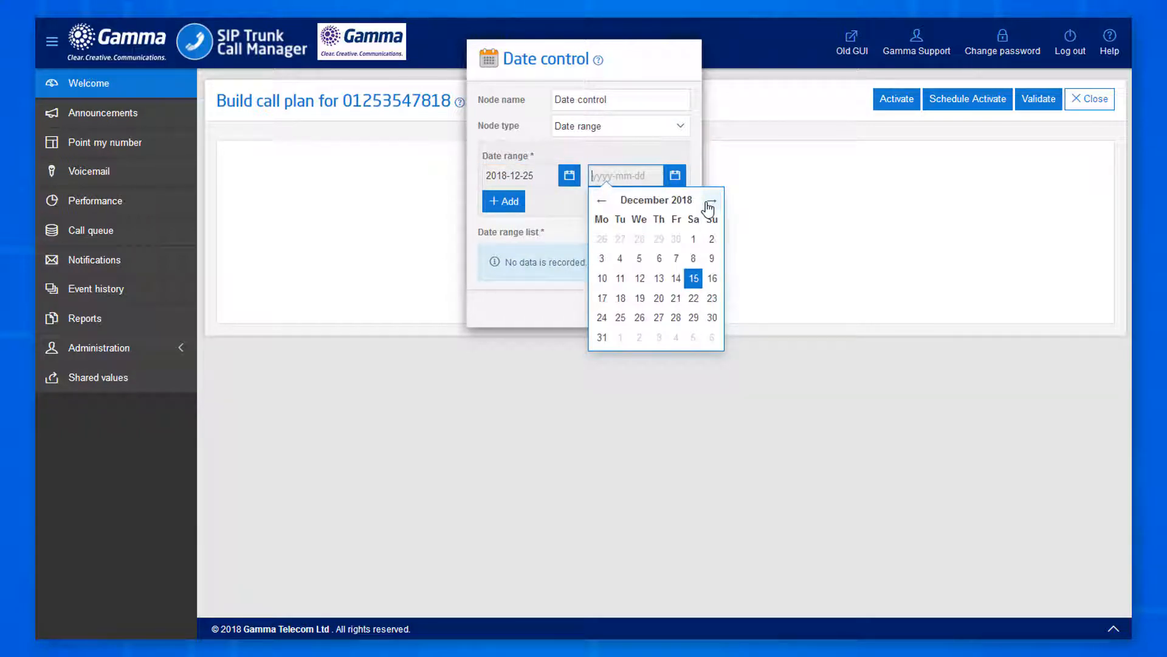
pyautogui.click(640, 317)
pyautogui.click(514, 204)
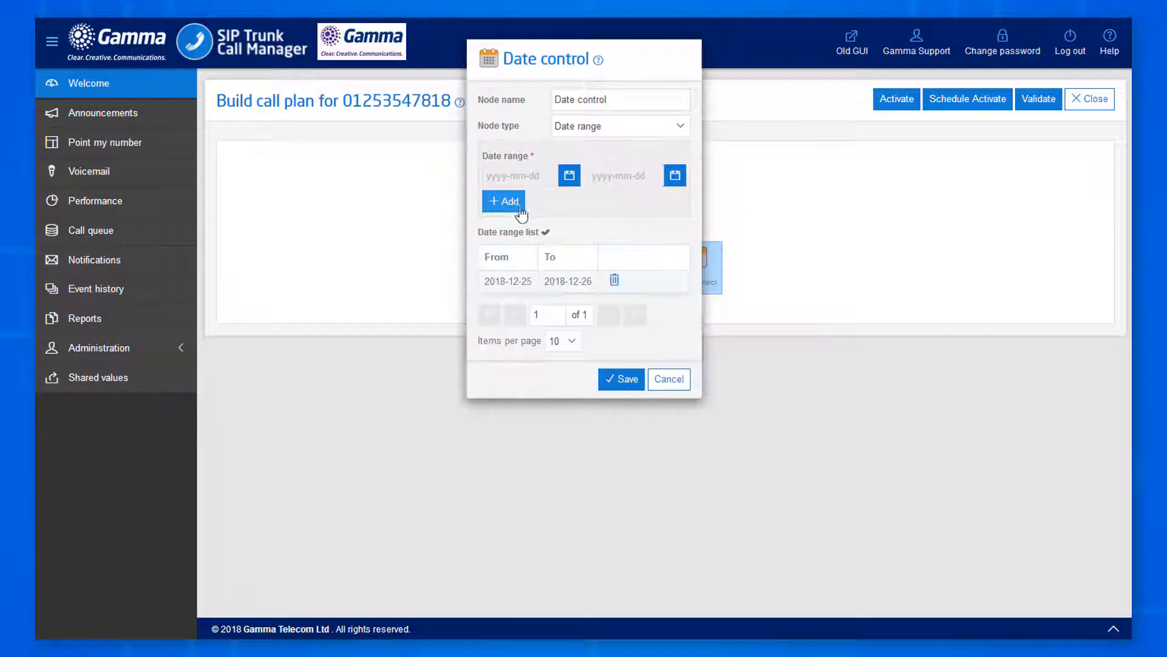
pyautogui.click(626, 380)
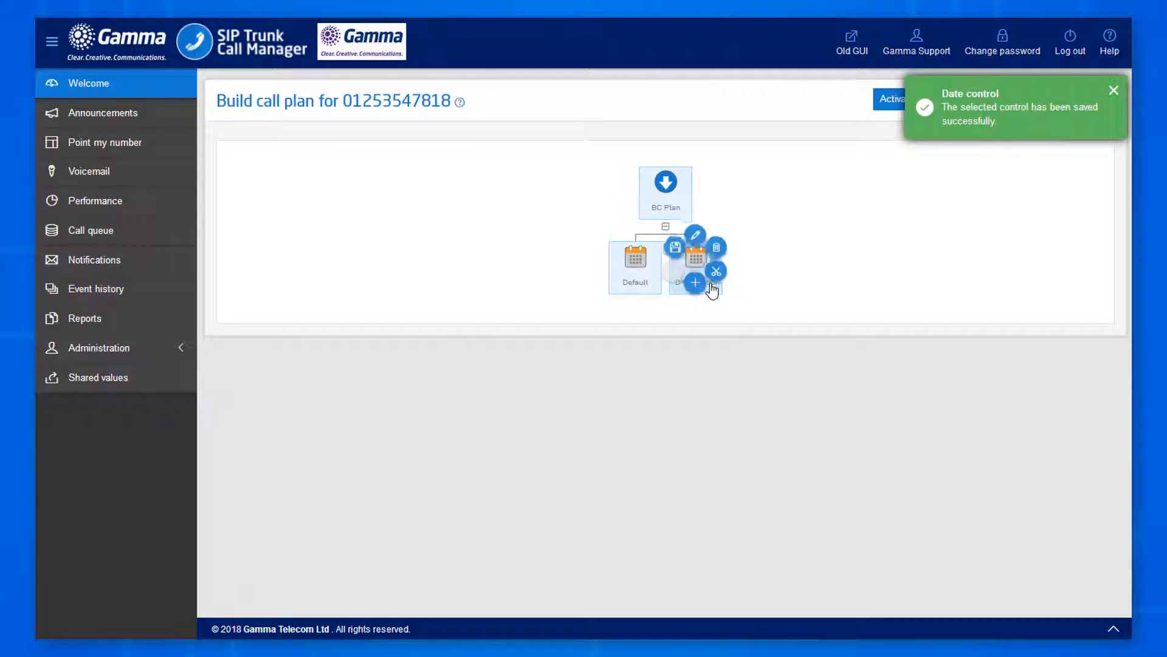
# Add a Voicemail to email node under Date control, enter the recipient e-mail address, and save it.
pyautogui.click(695, 289)
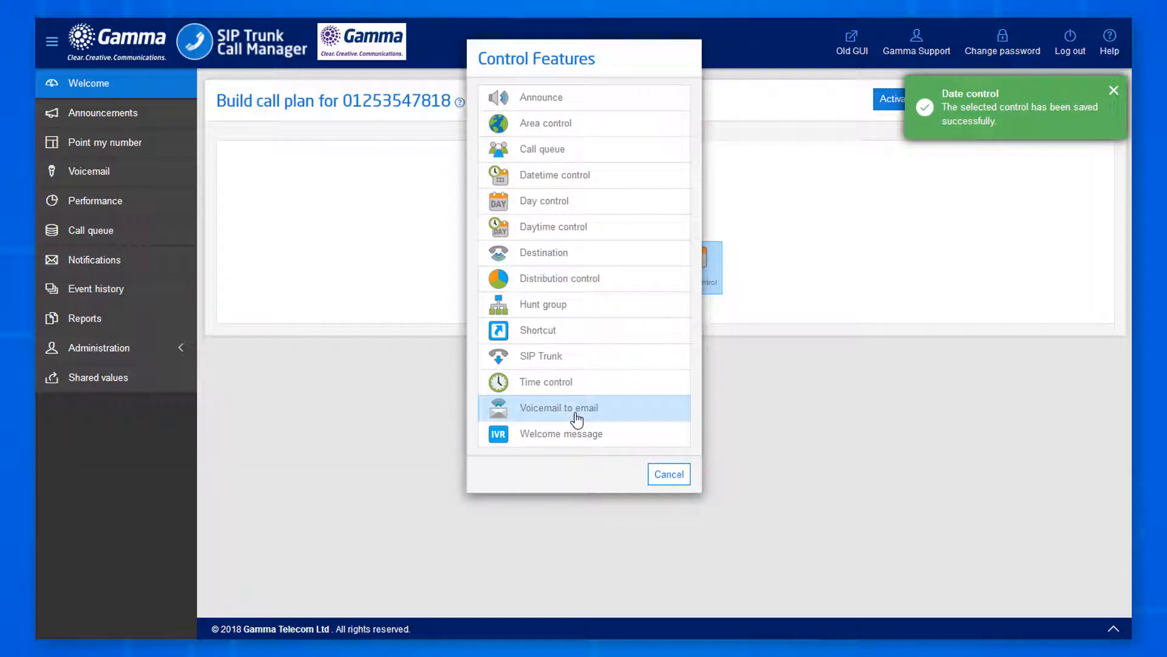
pyautogui.click(577, 420)
pyautogui.moveTo(691, 341)
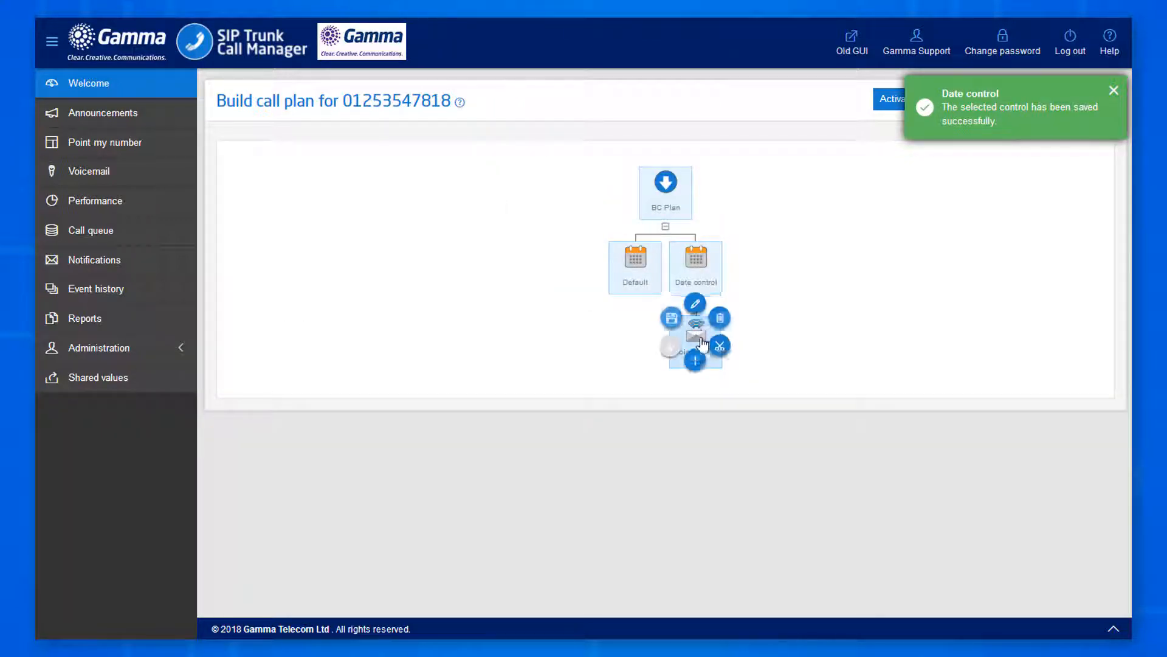
pyautogui.click(695, 304)
pyautogui.click(536, 124)
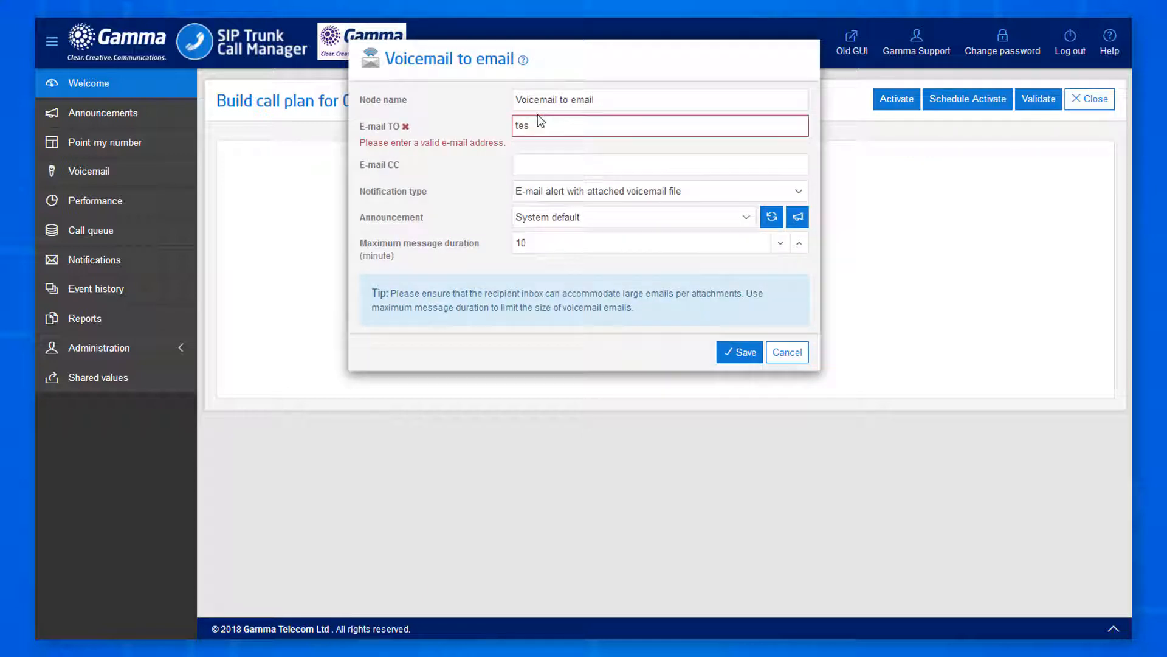
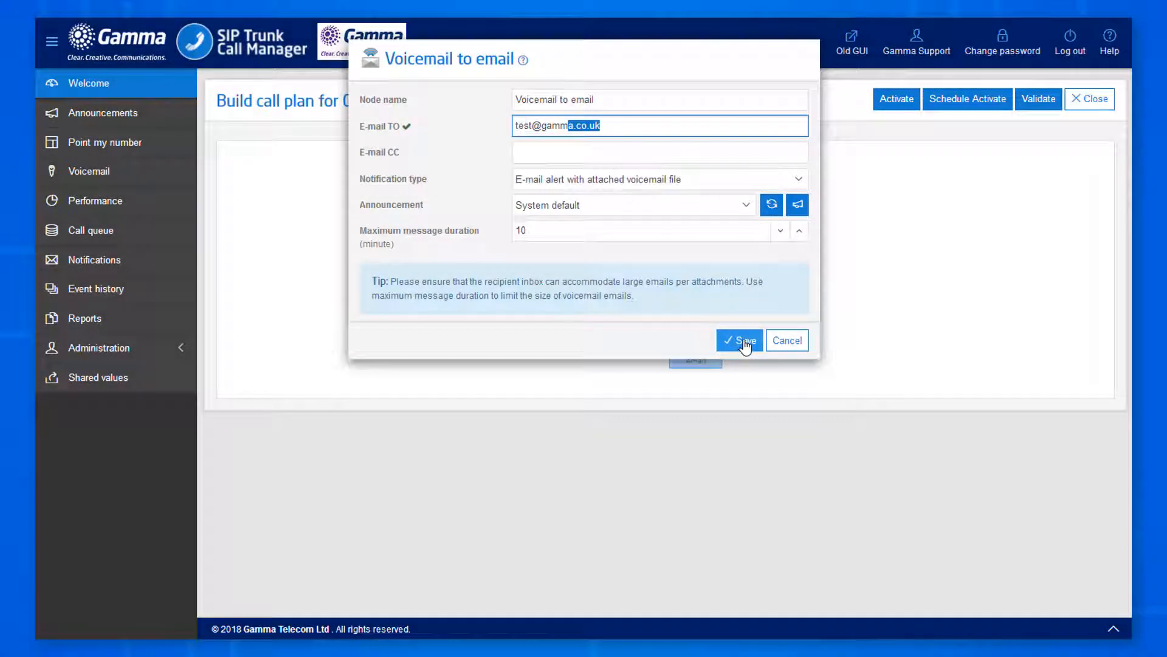
pyautogui.click(743, 342)
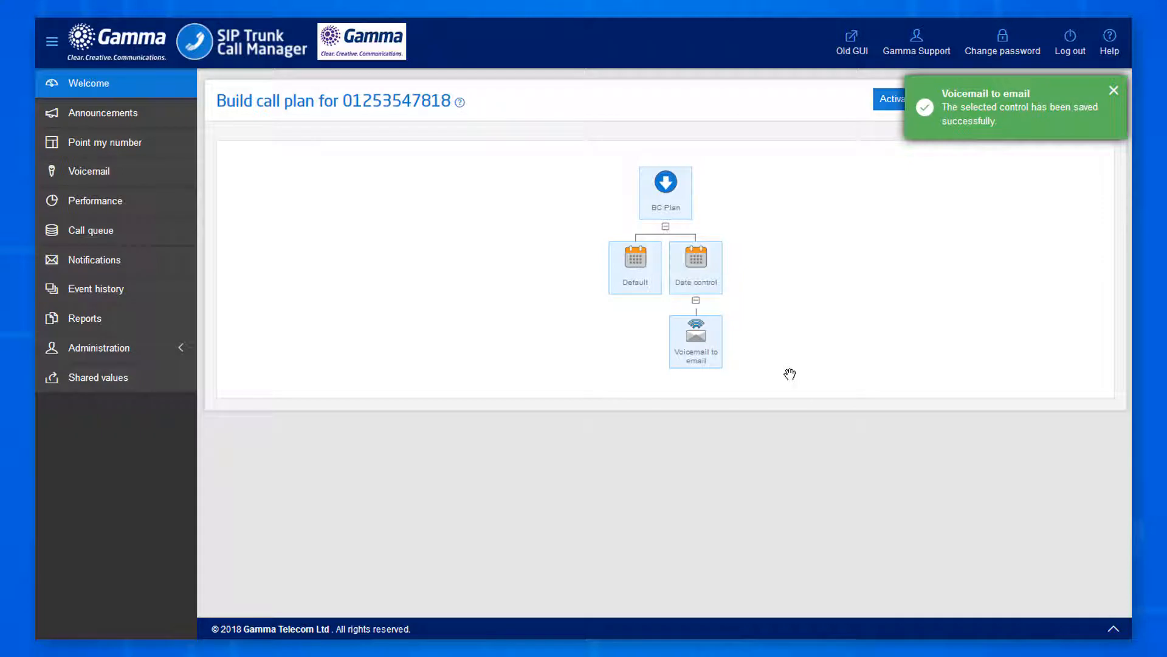
# Add a Day control under the Default date branch.
pyautogui.click(644, 271)
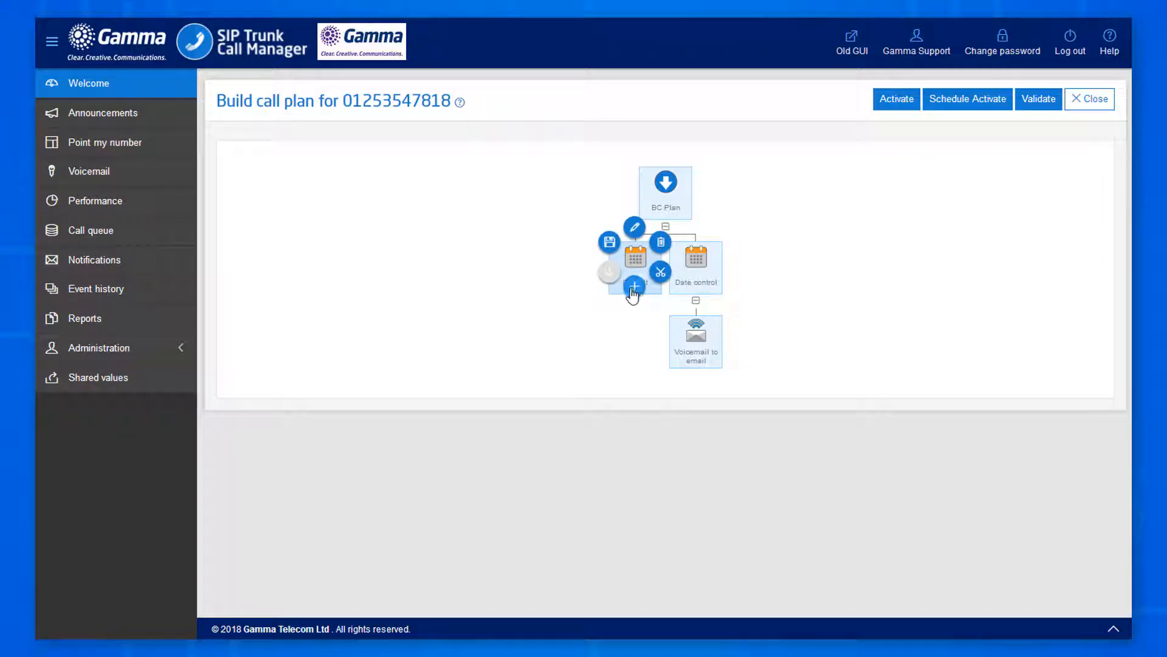
pyautogui.click(633, 289)
pyautogui.click(593, 213)
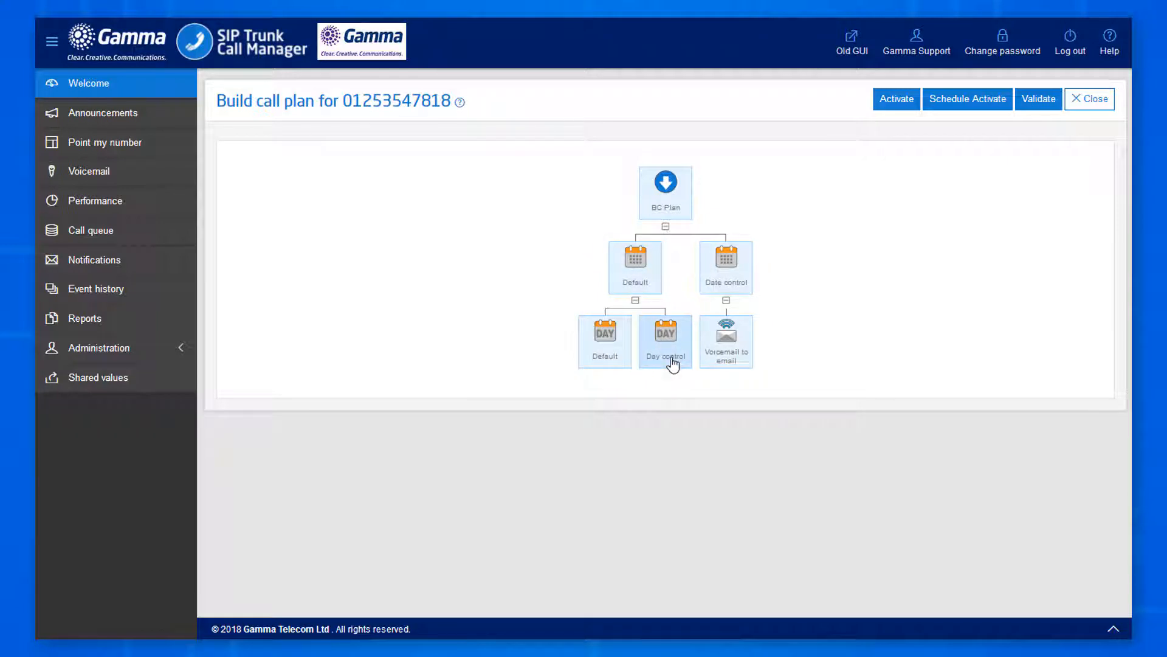
# Untick Monday to Friday so the day control covers only Saturday and Sunday, and save it.
pyautogui.click(672, 364)
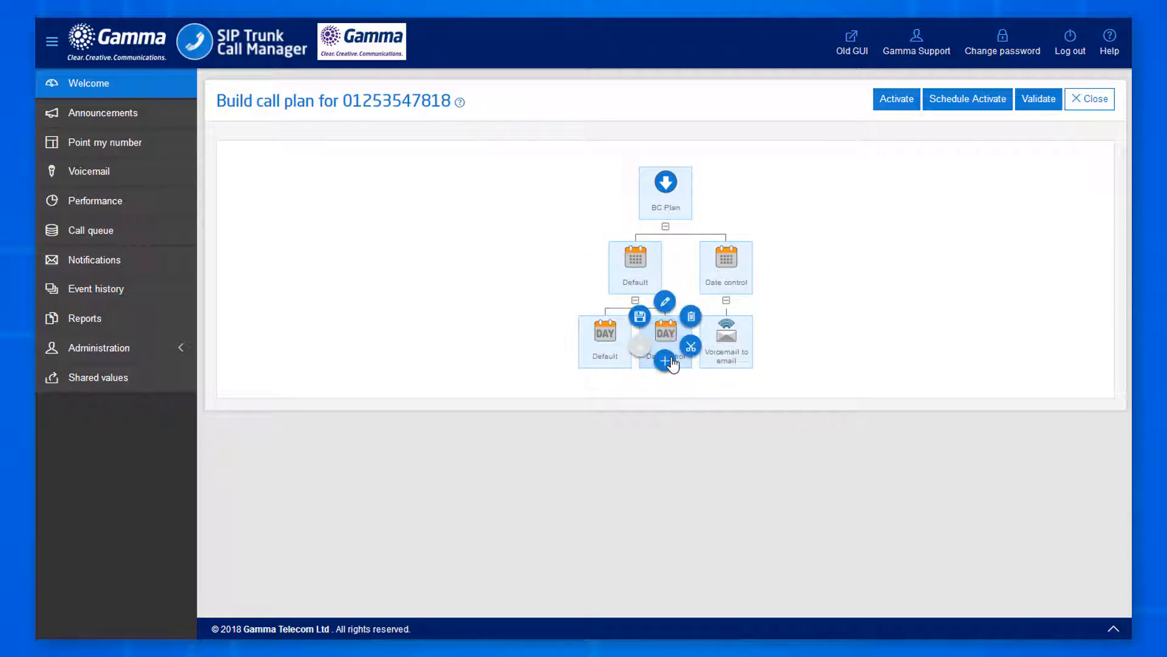
pyautogui.click(664, 300)
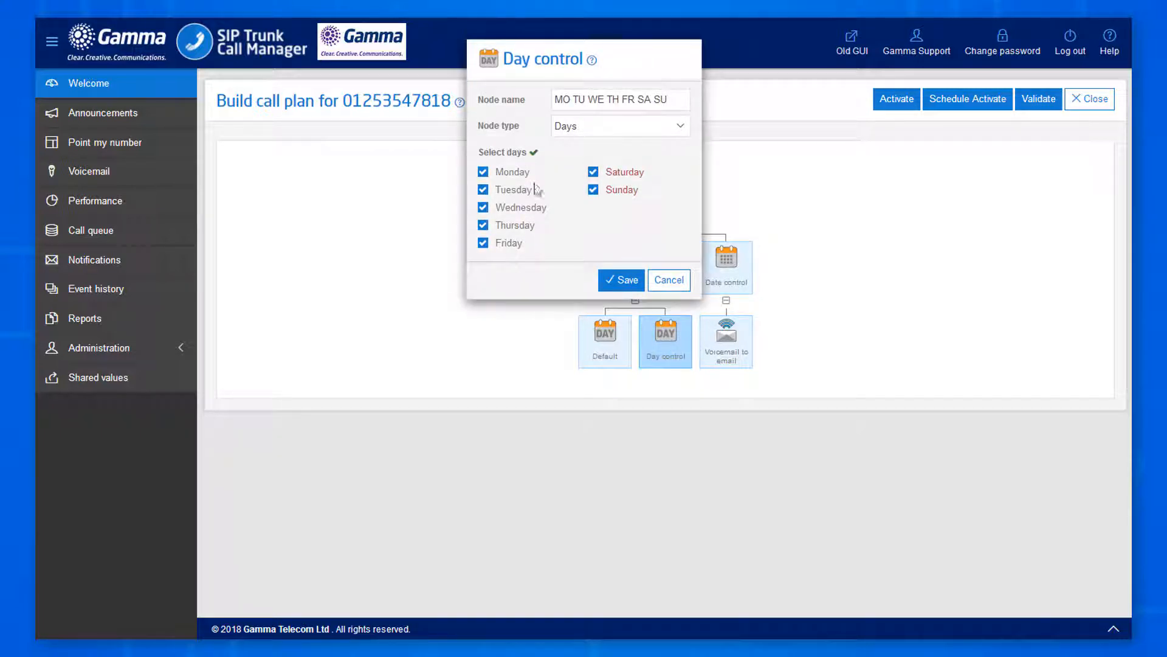
pyautogui.click(517, 175)
pyautogui.click(528, 210)
pyautogui.click(522, 192)
pyautogui.click(518, 227)
pyautogui.click(512, 243)
pyautogui.click(620, 281)
pyautogui.click(658, 341)
pyautogui.click(667, 368)
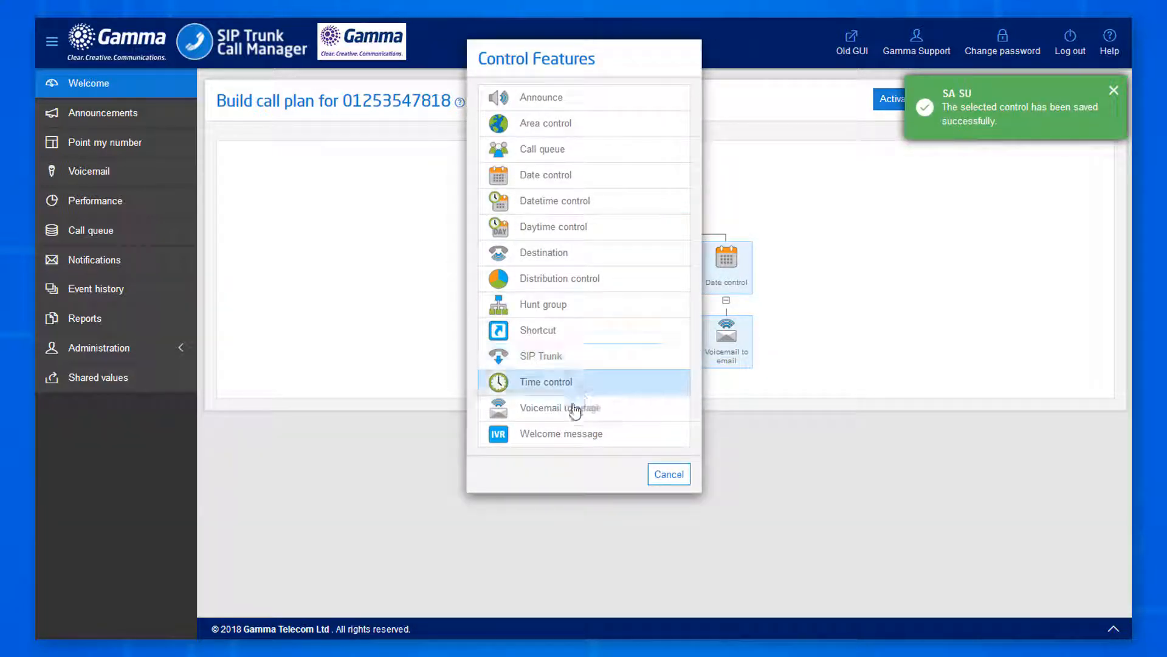
# Add a Voicemail to email node under SA SU with the recipient e-mail address, and save it.
pyautogui.click(577, 408)
pyautogui.click(667, 427)
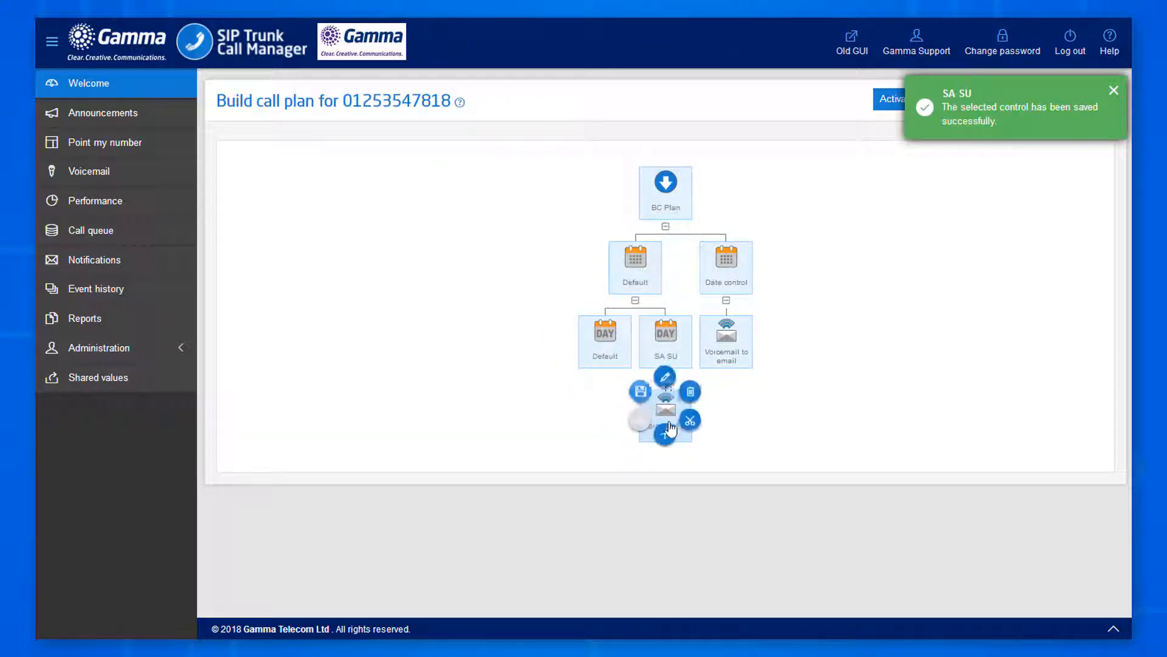
pyautogui.click(667, 430)
pyautogui.click(556, 124)
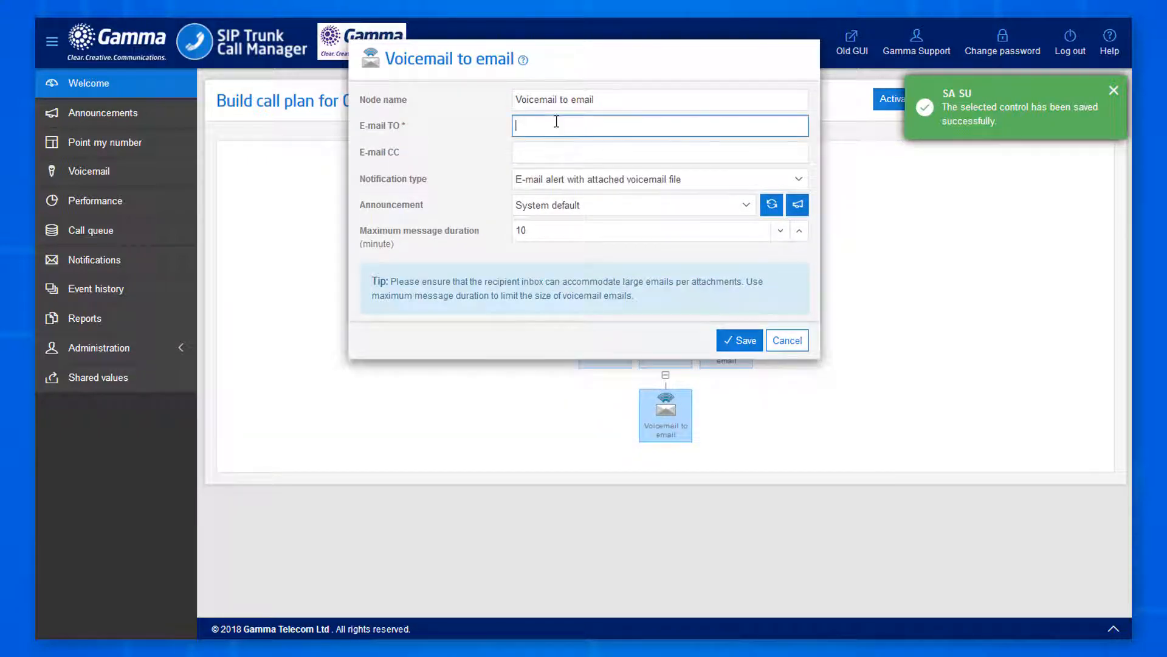
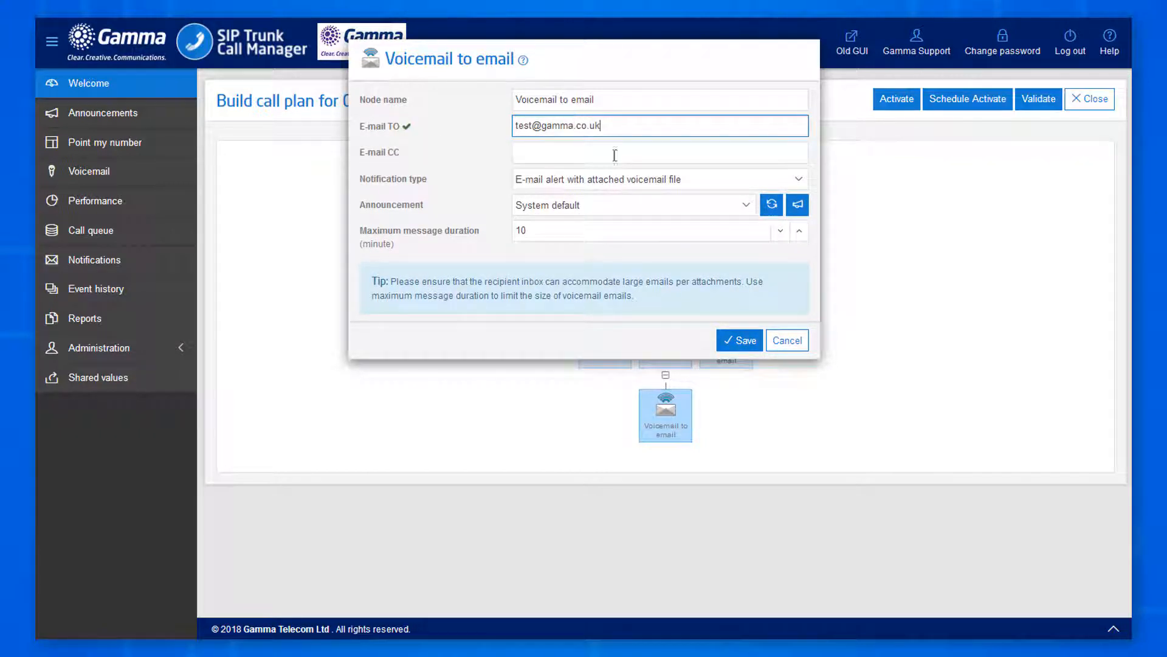
pyautogui.click(743, 340)
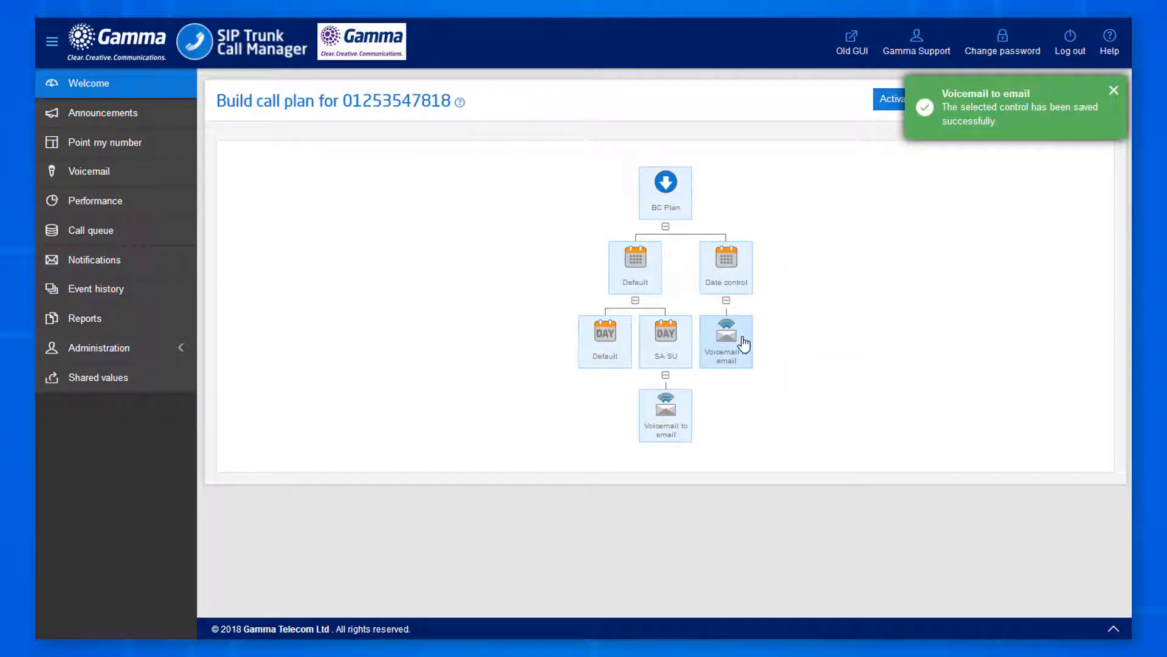
# Add a Time control under the Default day node and open its settings.
pyautogui.click(605, 365)
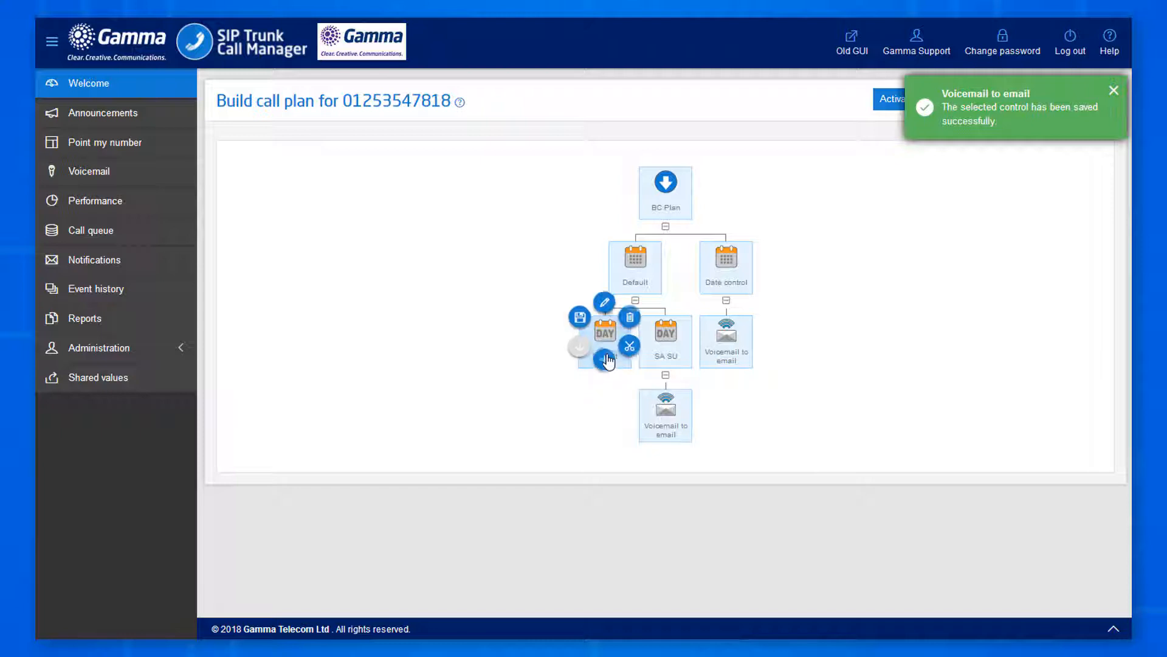
pyautogui.click(605, 362)
pyautogui.click(559, 383)
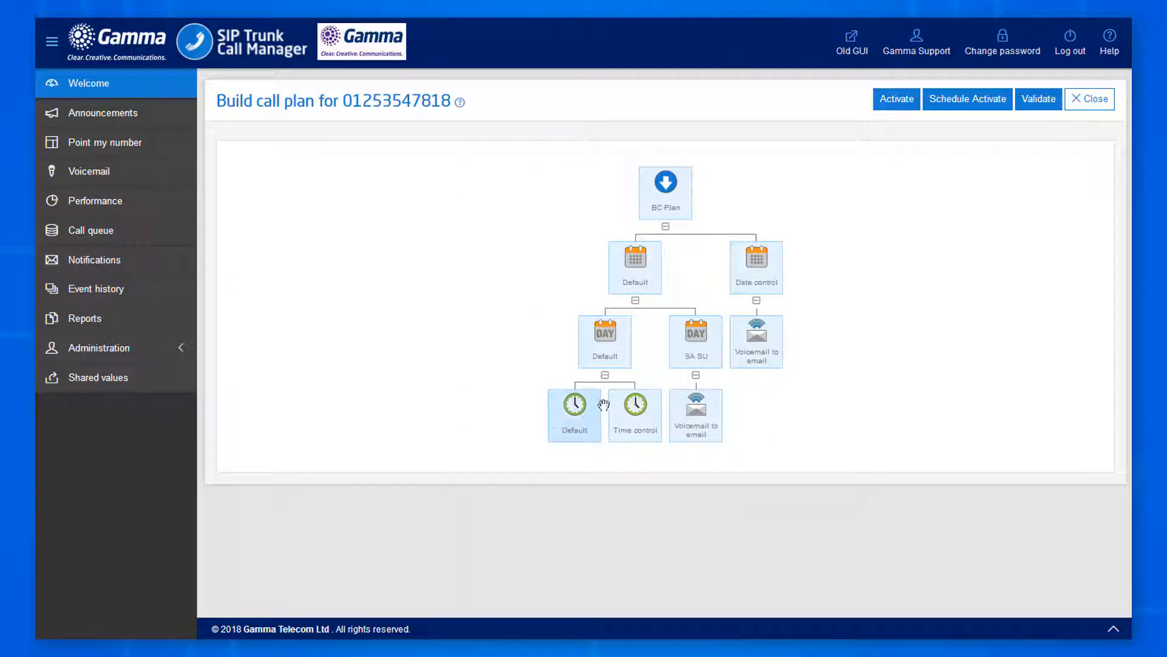
pyautogui.click(635, 415)
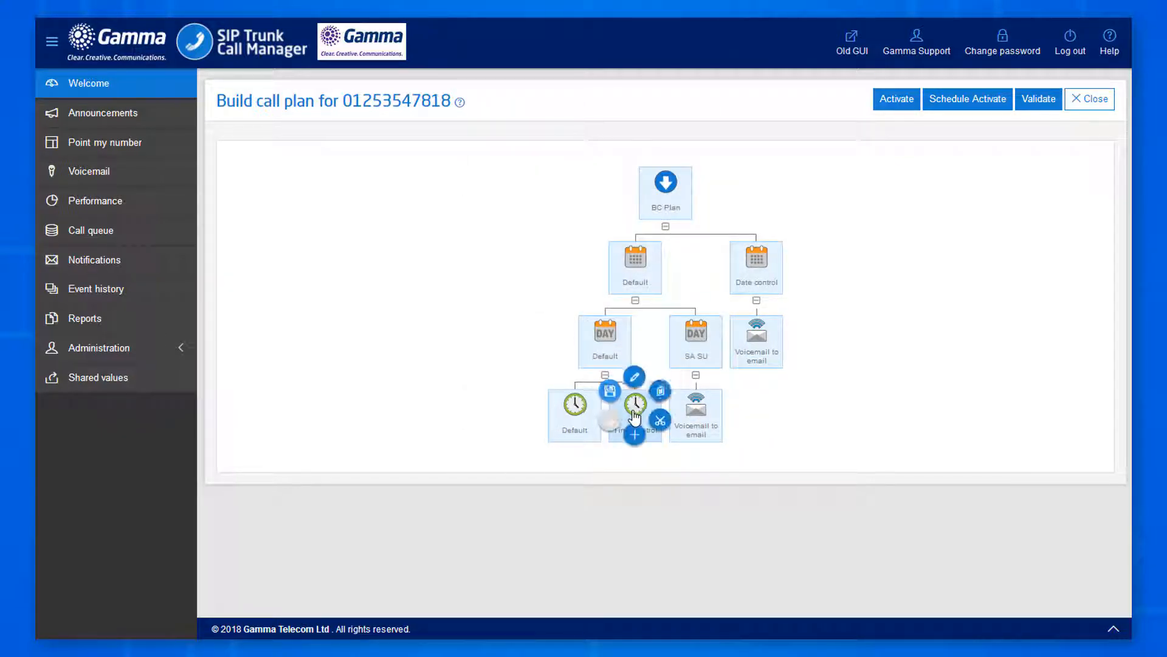
pyautogui.click(635, 375)
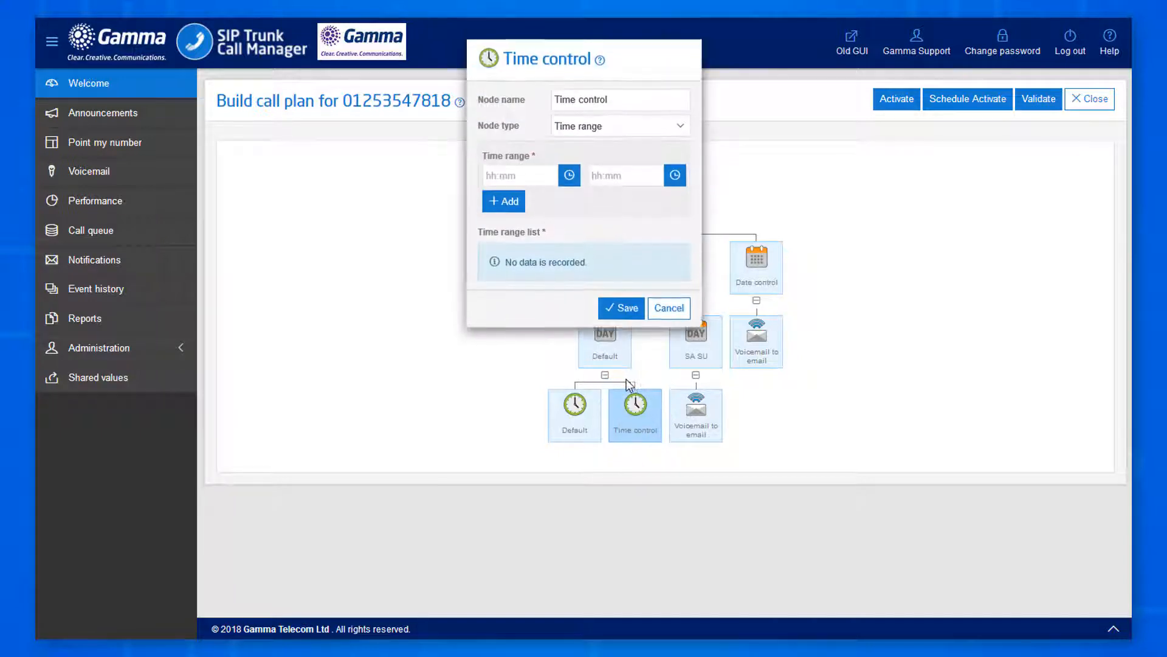
# Add the time range 00:00–08:59.
pyautogui.click(568, 175)
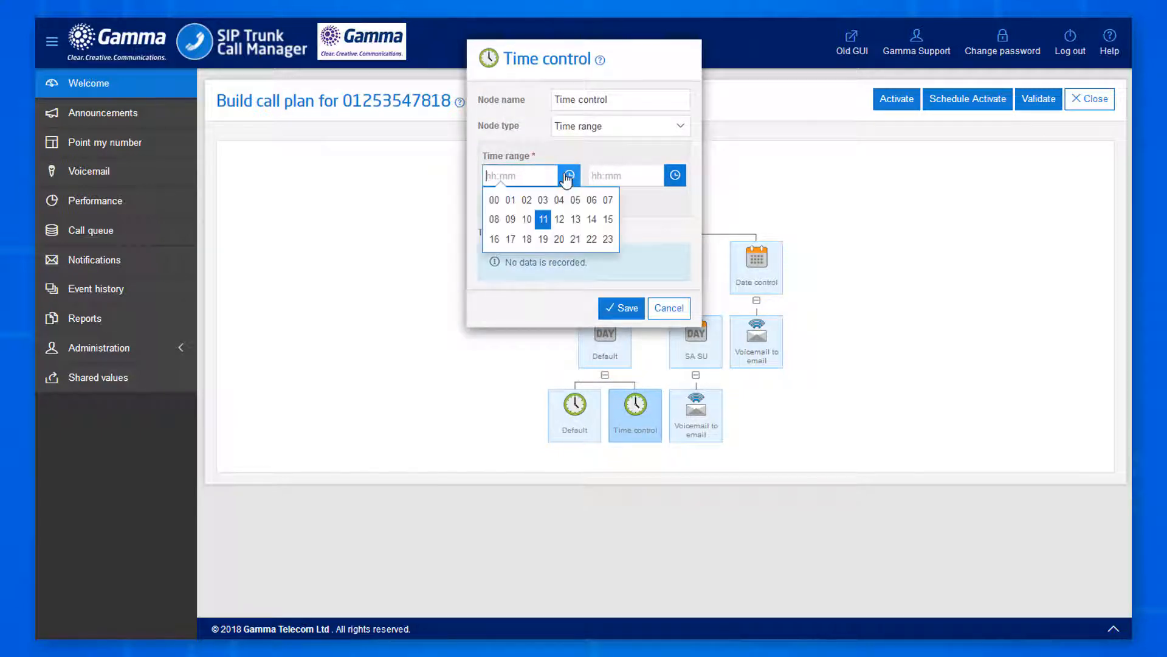
pyautogui.click(495, 199)
pyautogui.click(494, 199)
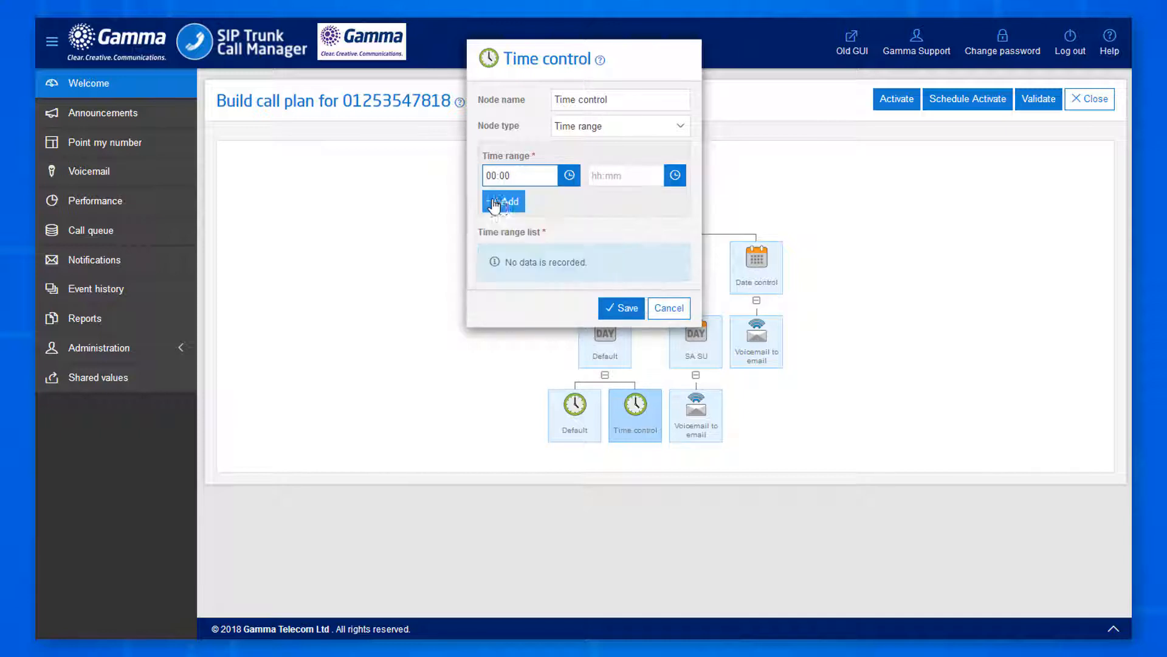
pyautogui.click(674, 175)
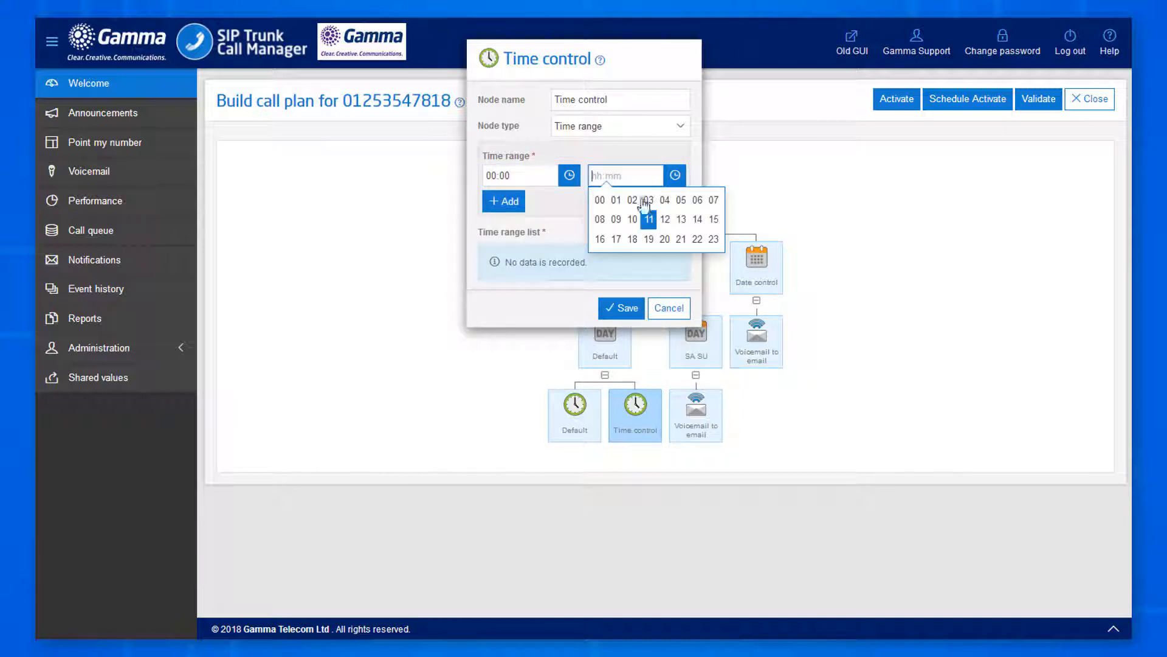
pyautogui.click(600, 220)
pyautogui.click(749, 296)
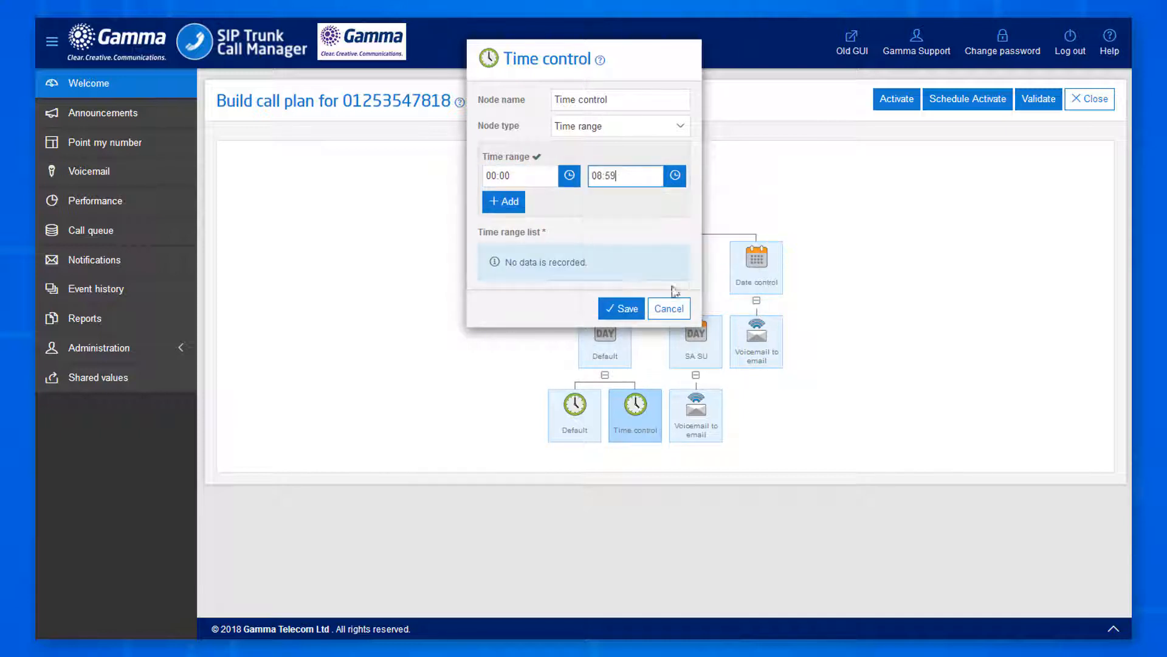
pyautogui.click(513, 204)
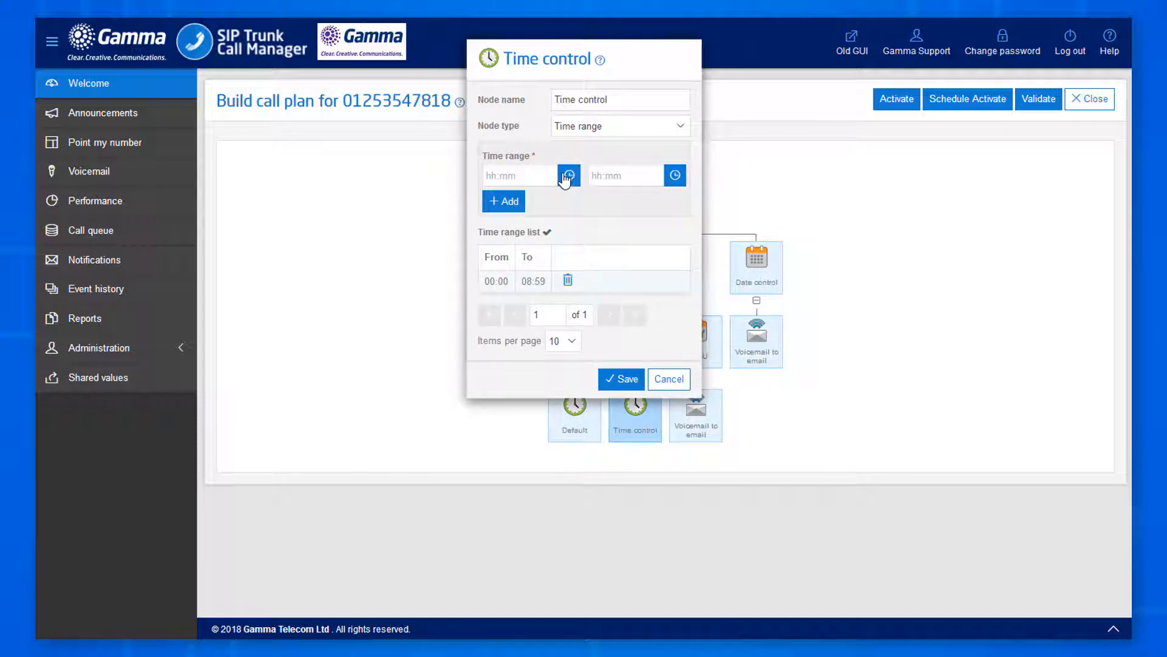
# Add the time range 17:00–23:59 and save the Time control.
pyautogui.click(569, 175)
pyautogui.click(511, 239)
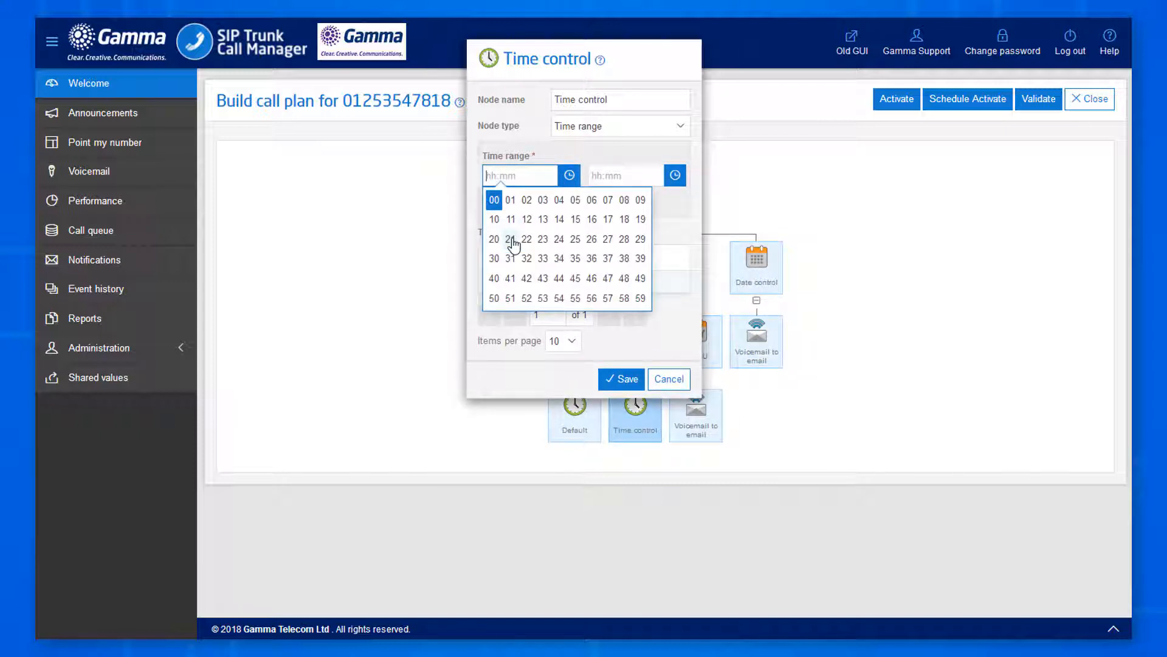
pyautogui.click(495, 200)
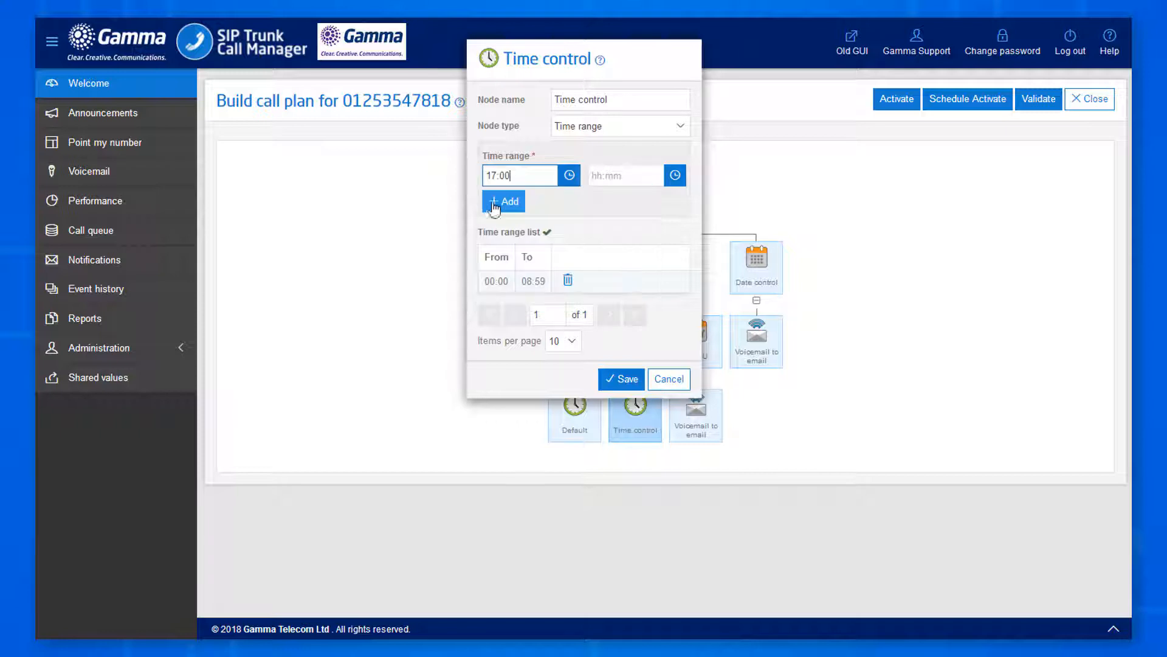
pyautogui.click(679, 180)
pyautogui.click(716, 241)
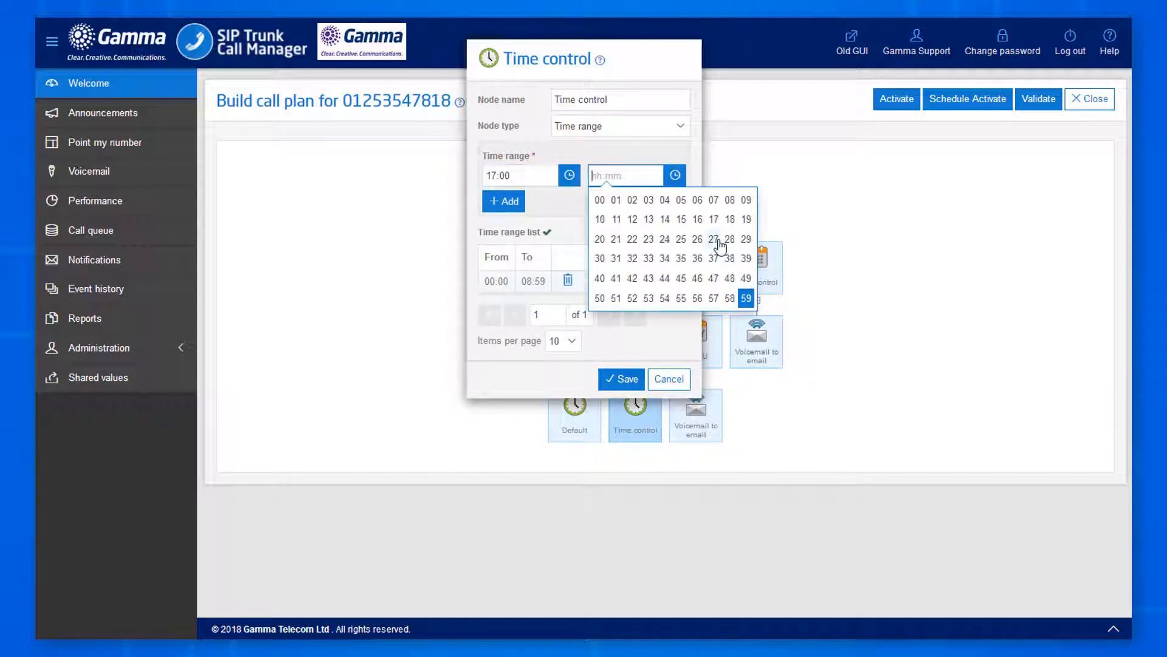
pyautogui.click(747, 299)
pyautogui.click(508, 202)
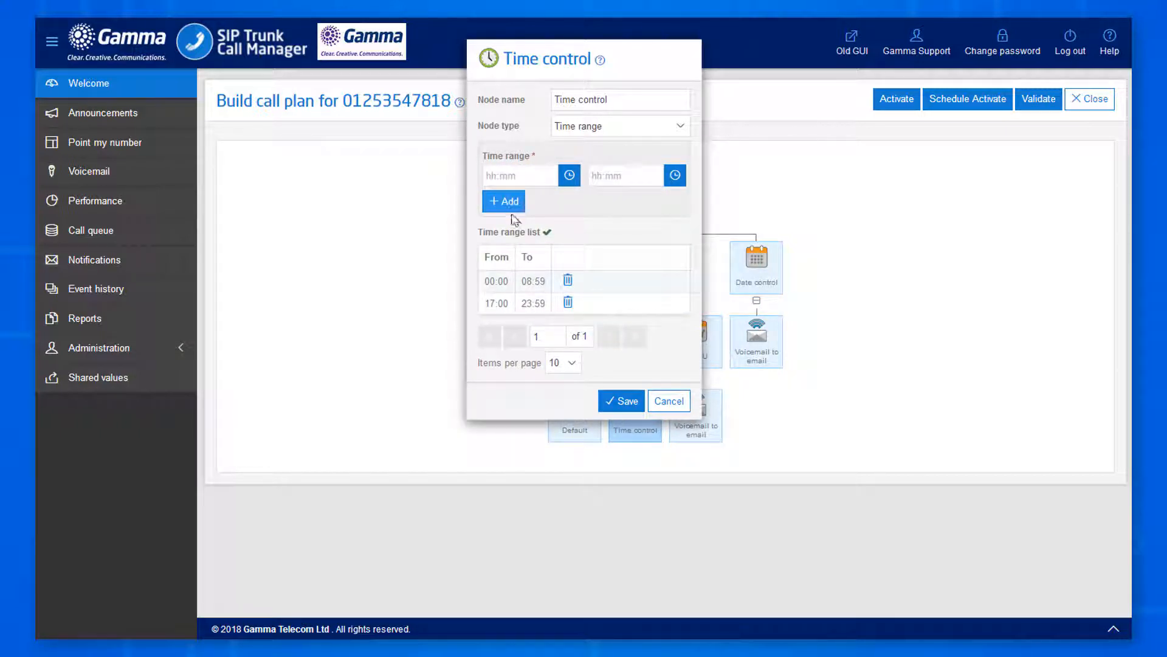
pyautogui.click(624, 401)
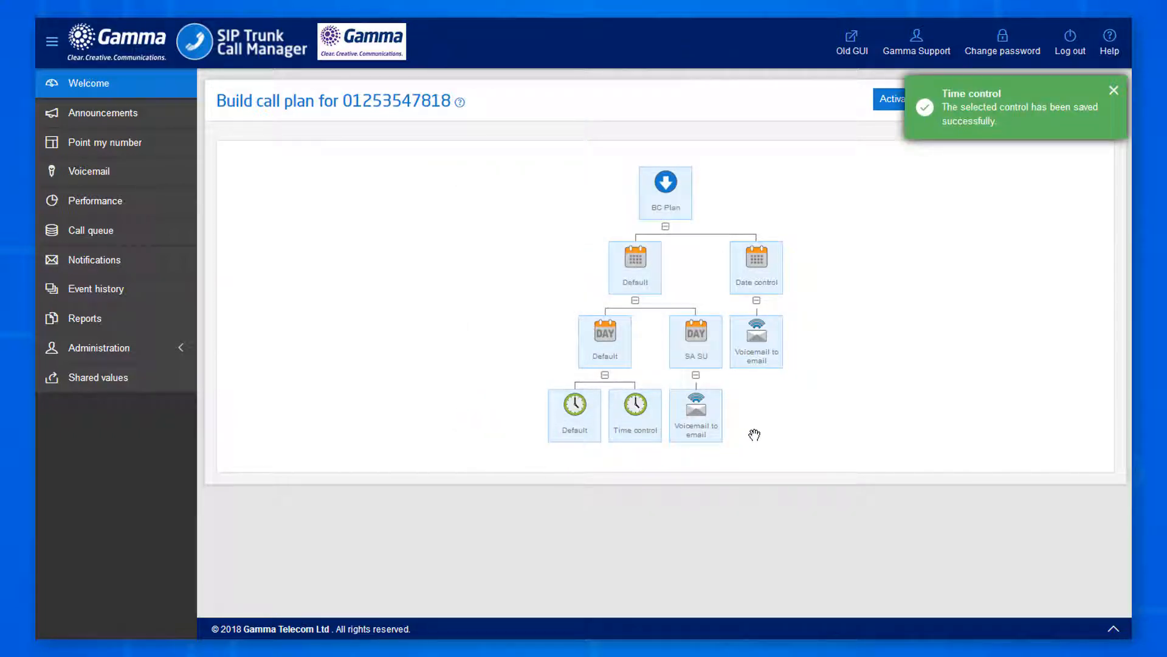
# Add a Voicemail to email node under Time control with the recipient e-mail address, and save it.
pyautogui.click(635, 413)
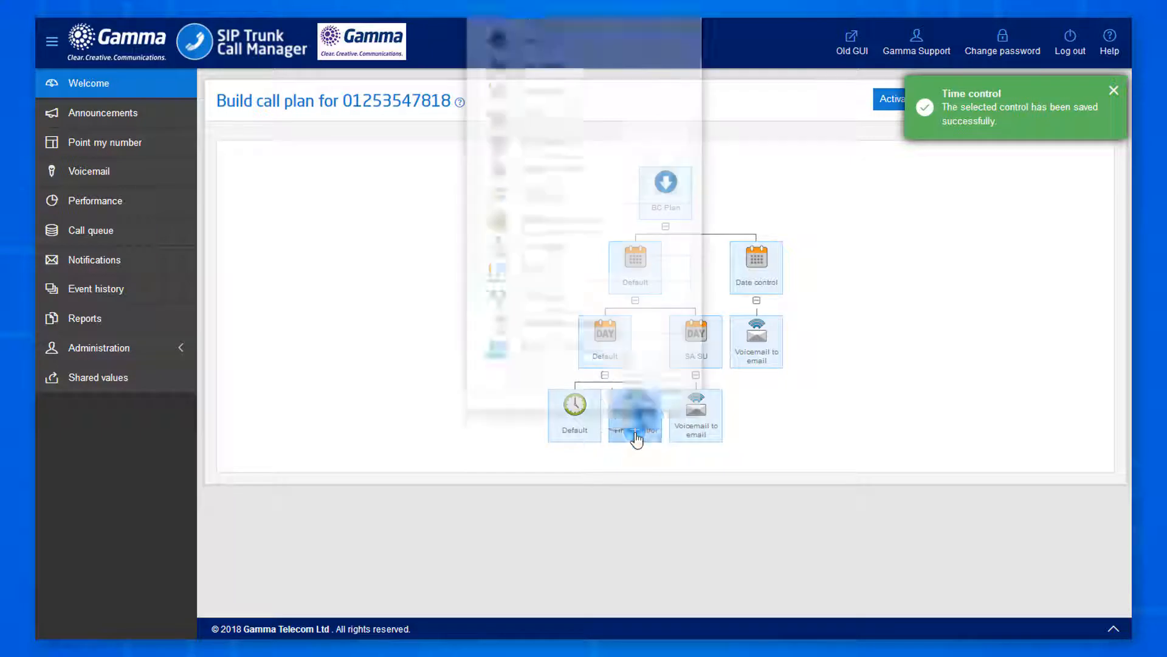
pyautogui.click(622, 416)
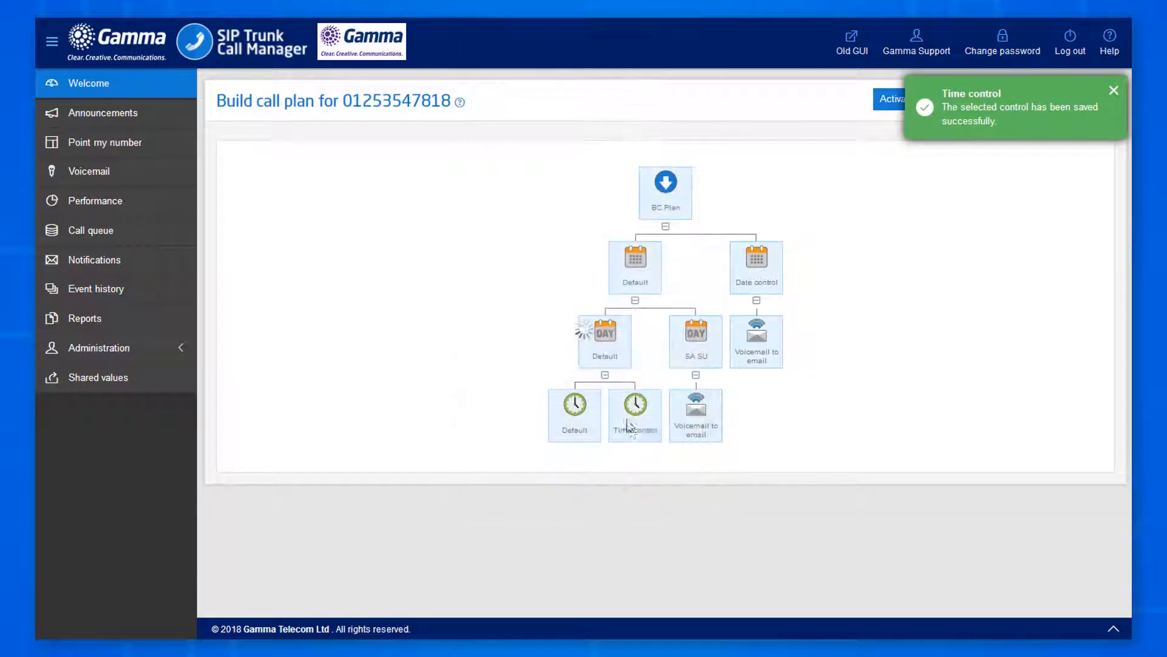
pyautogui.click(646, 494)
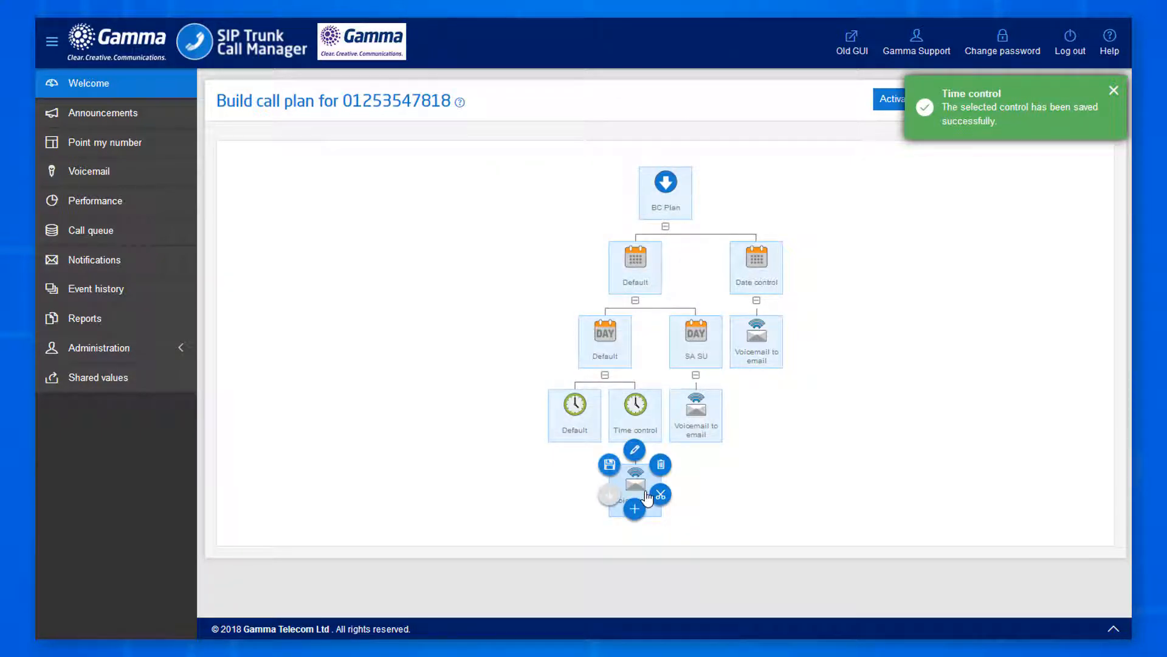
pyautogui.click(634, 450)
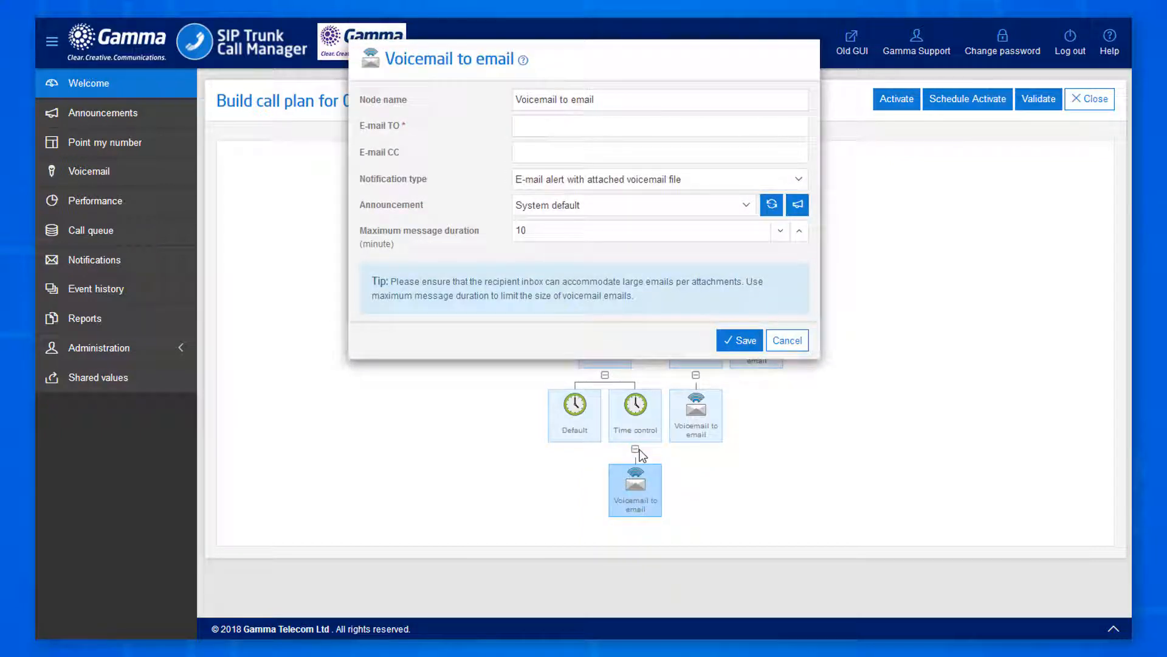
pyautogui.click(570, 128)
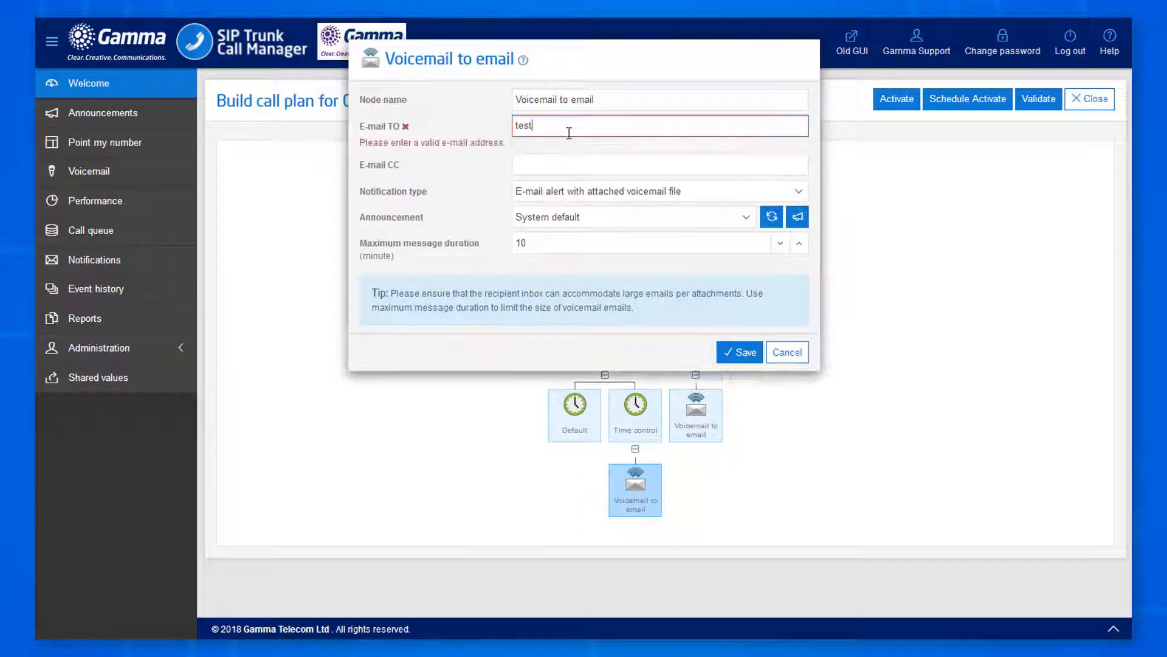
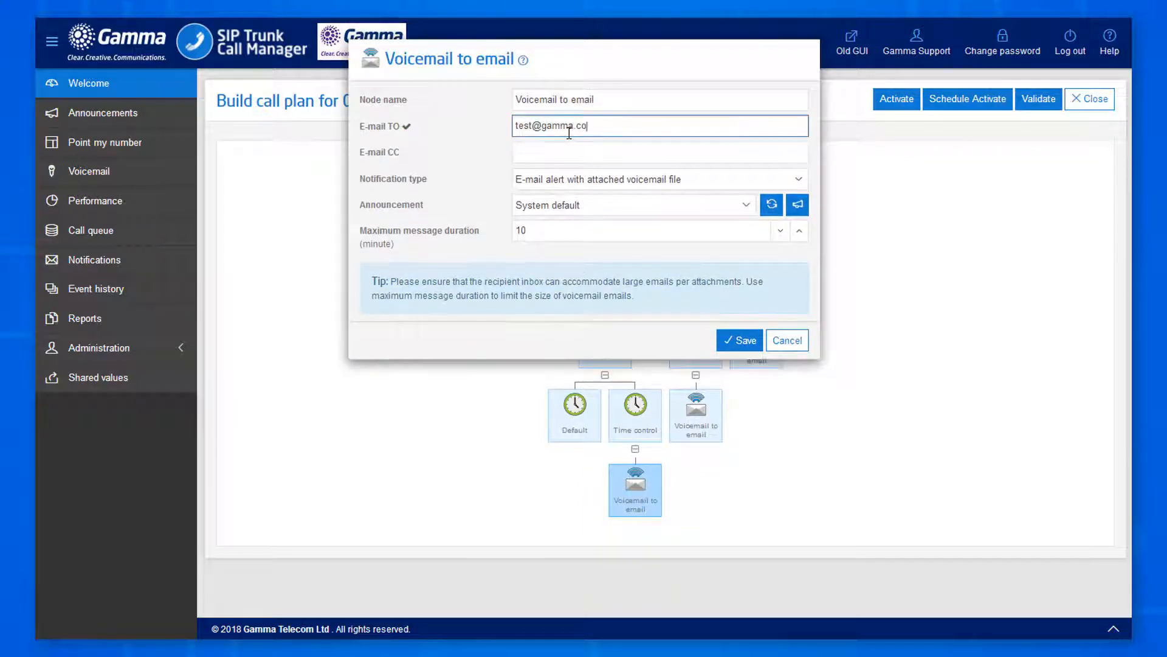
pyautogui.click(732, 344)
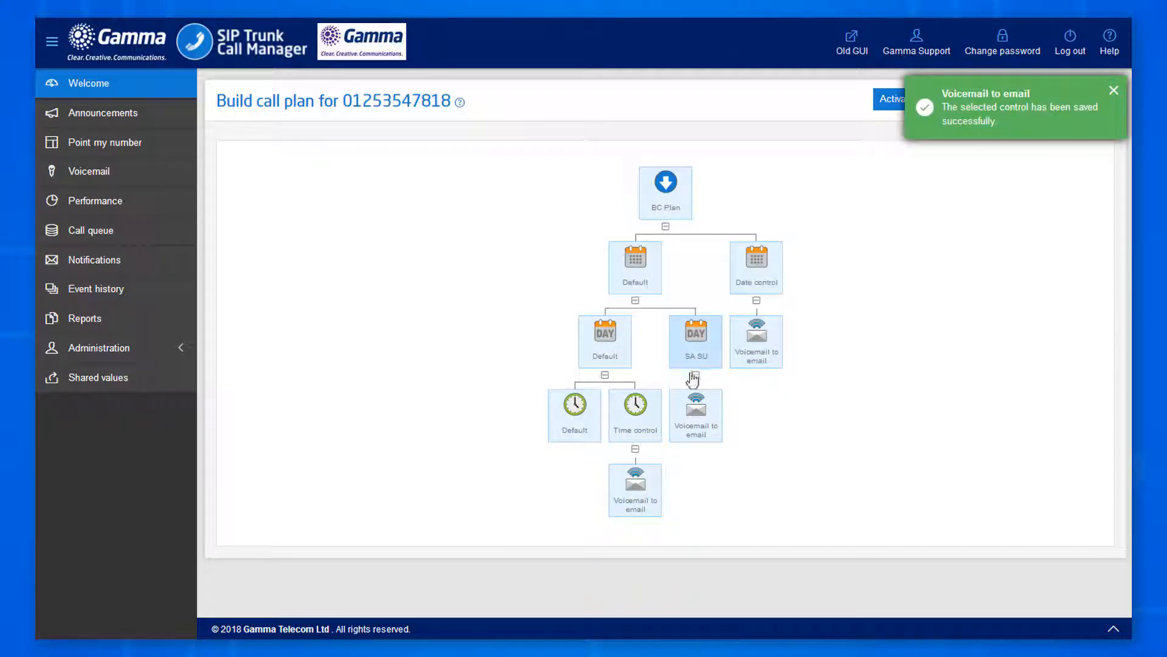
# Add a Hunt group under the Default clock node with hunt type Simultaneous, and save it.
pyautogui.click(587, 422)
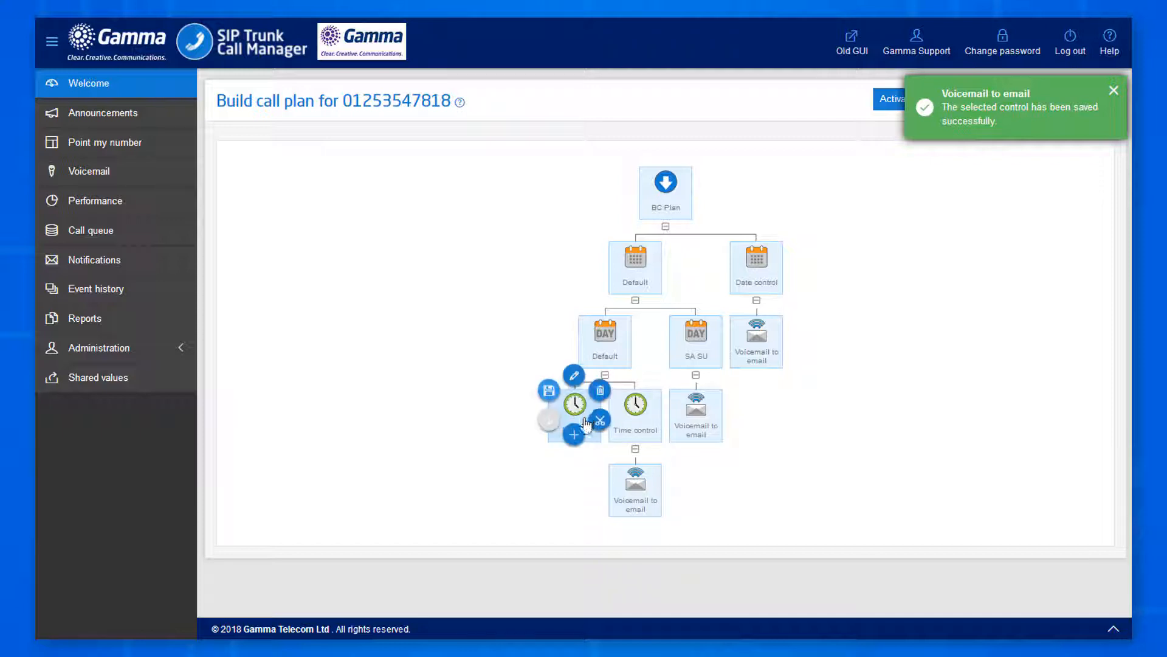
pyautogui.click(575, 436)
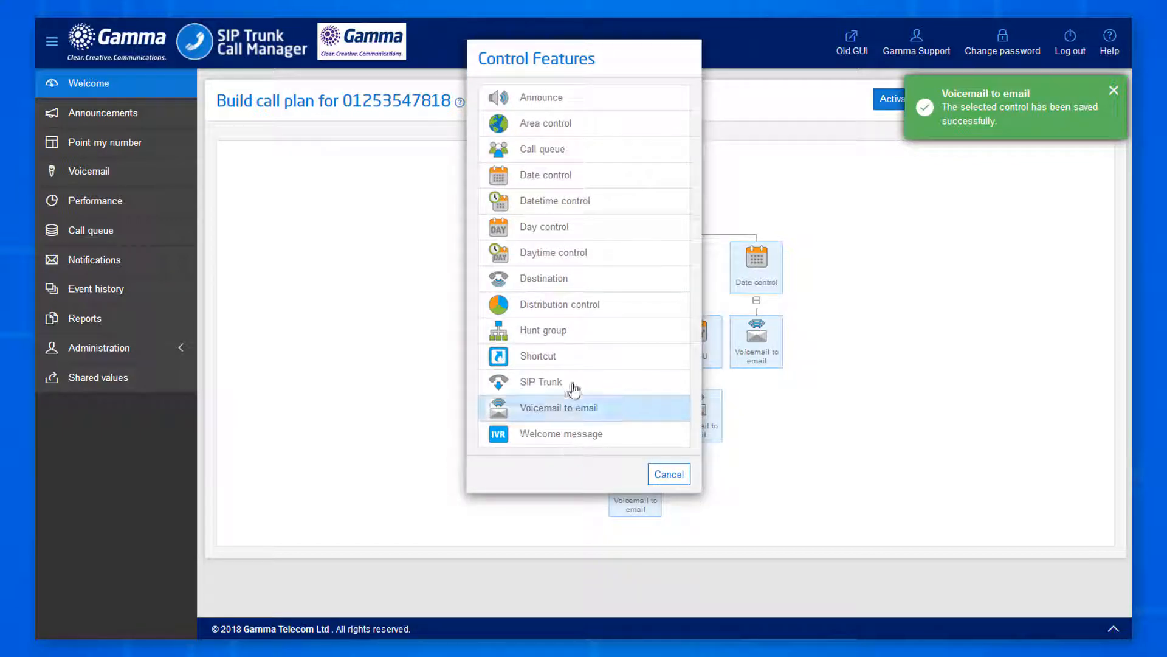
pyautogui.click(574, 336)
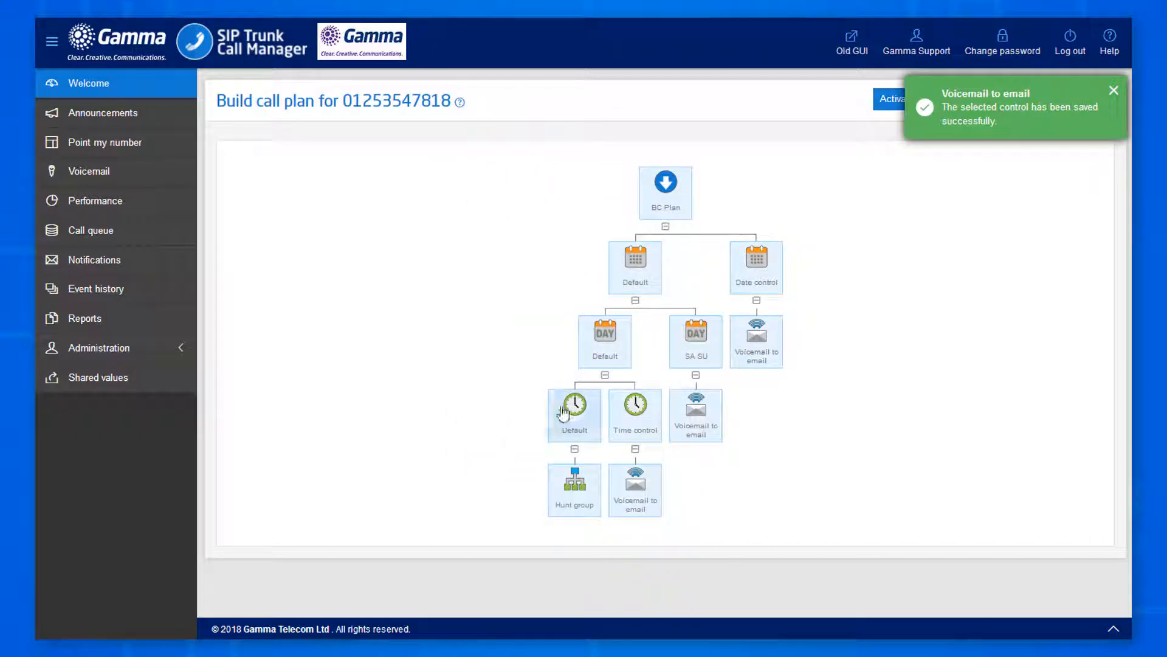
pyautogui.click(580, 500)
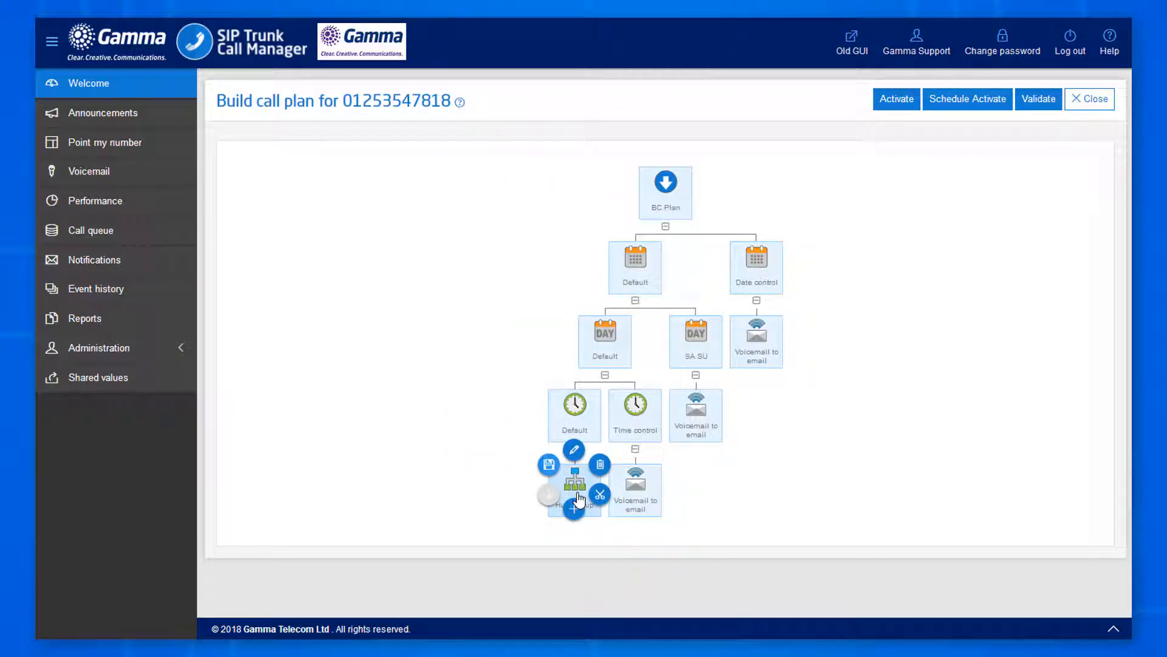
pyautogui.click(572, 450)
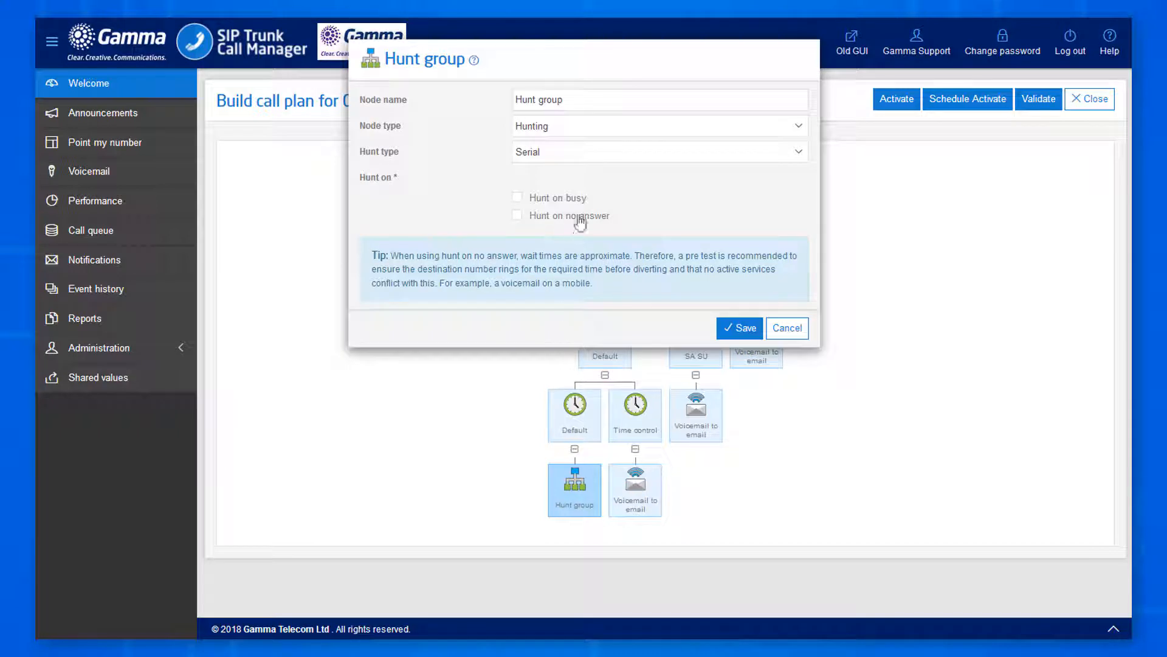
pyautogui.click(595, 163)
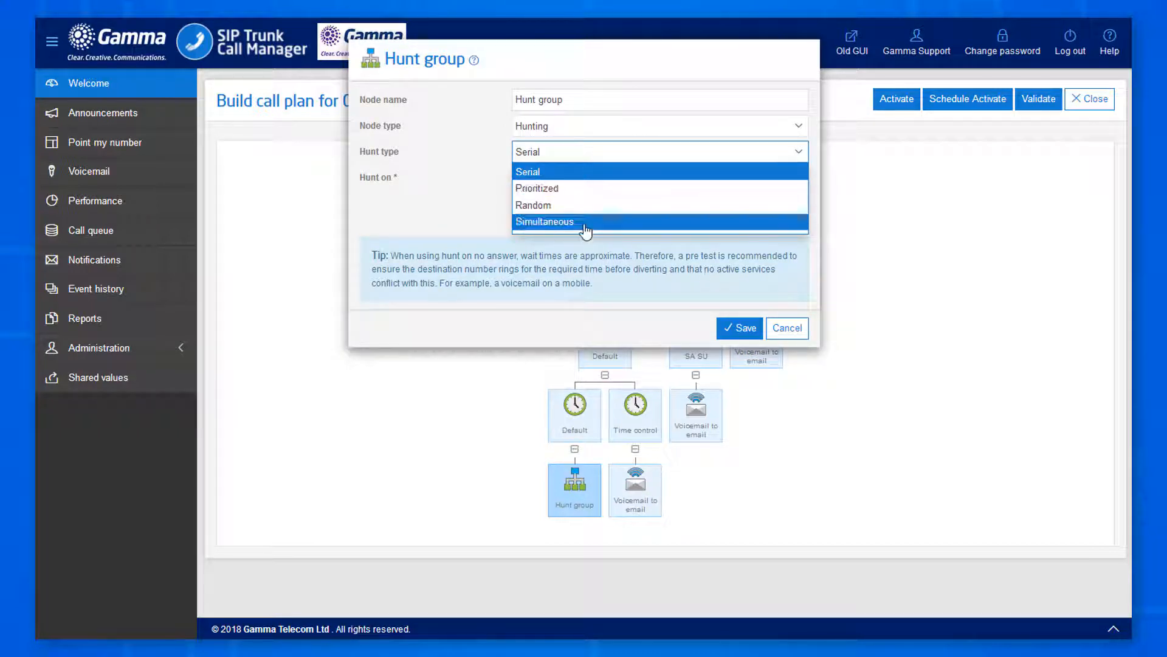
pyautogui.click(587, 223)
pyautogui.click(739, 310)
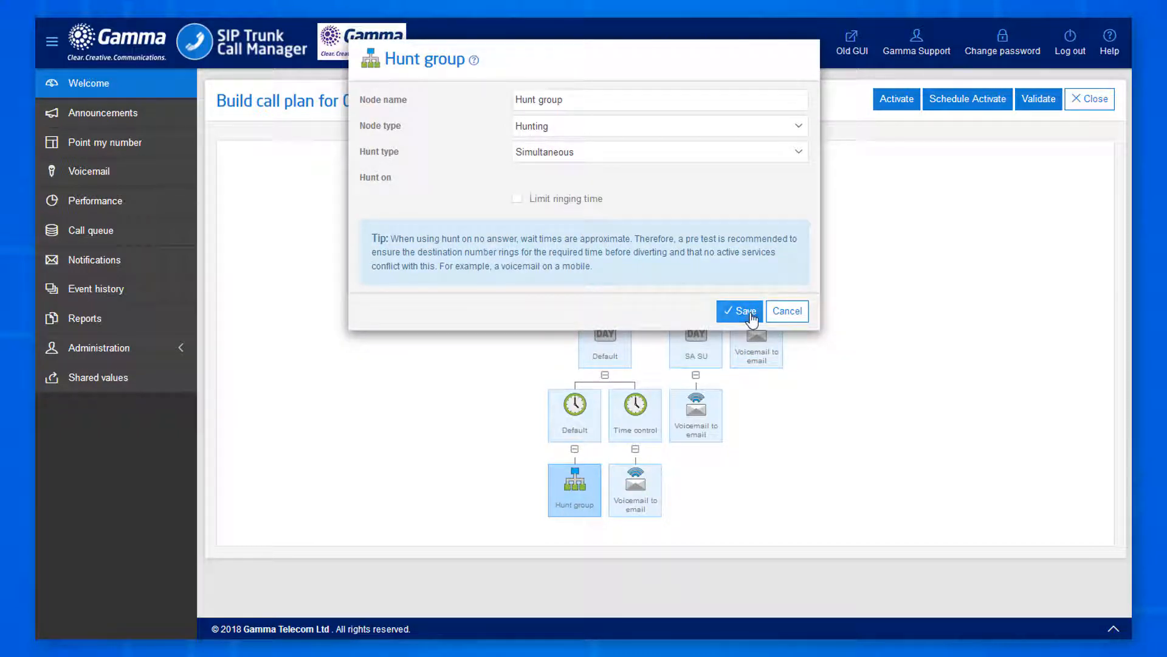
pyautogui.click(579, 503)
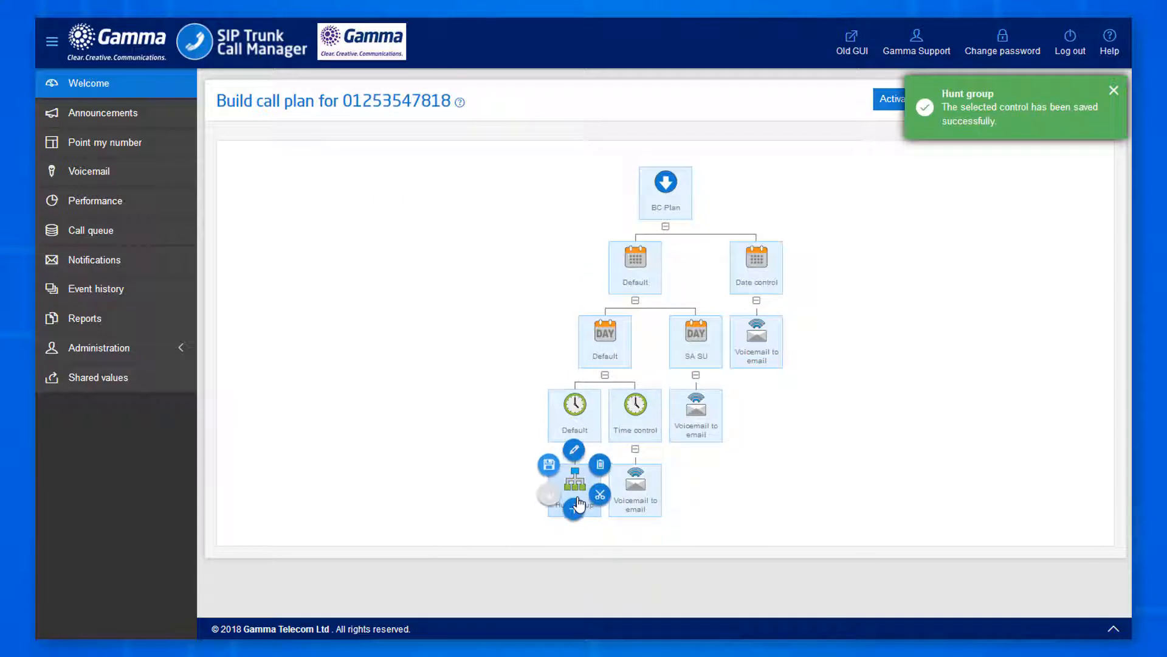
# Add four Destination nodes under the hunt group and open the first one's settings.
pyautogui.click(574, 508)
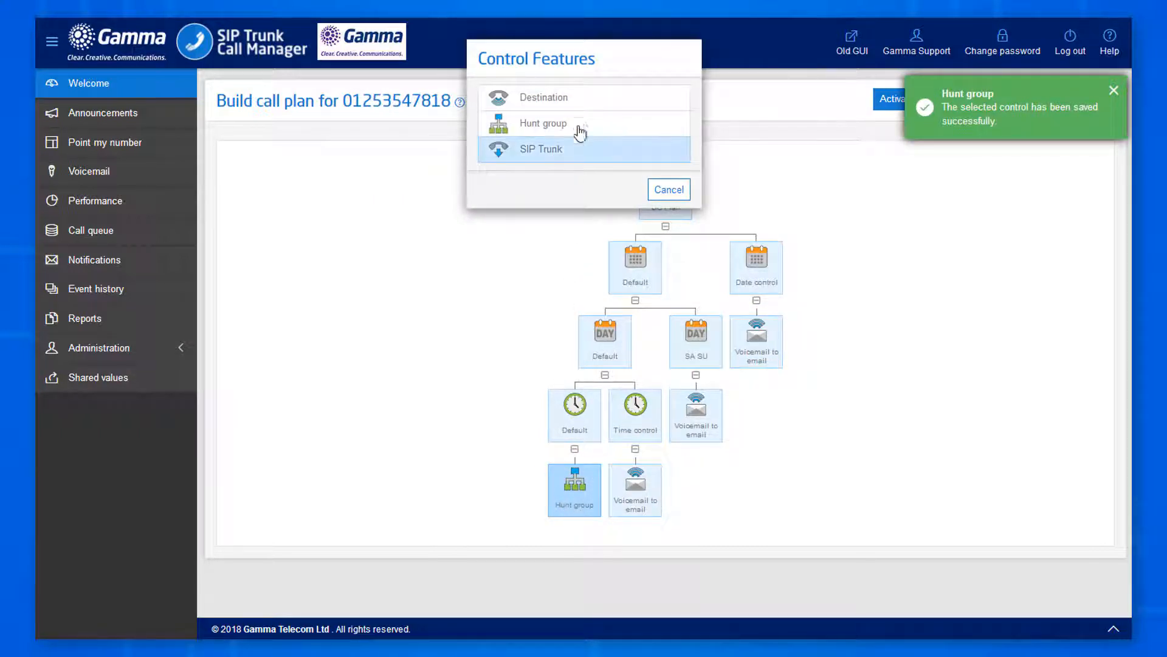
pyautogui.click(580, 97)
pyautogui.click(577, 502)
pyautogui.click(568, 508)
pyautogui.click(566, 99)
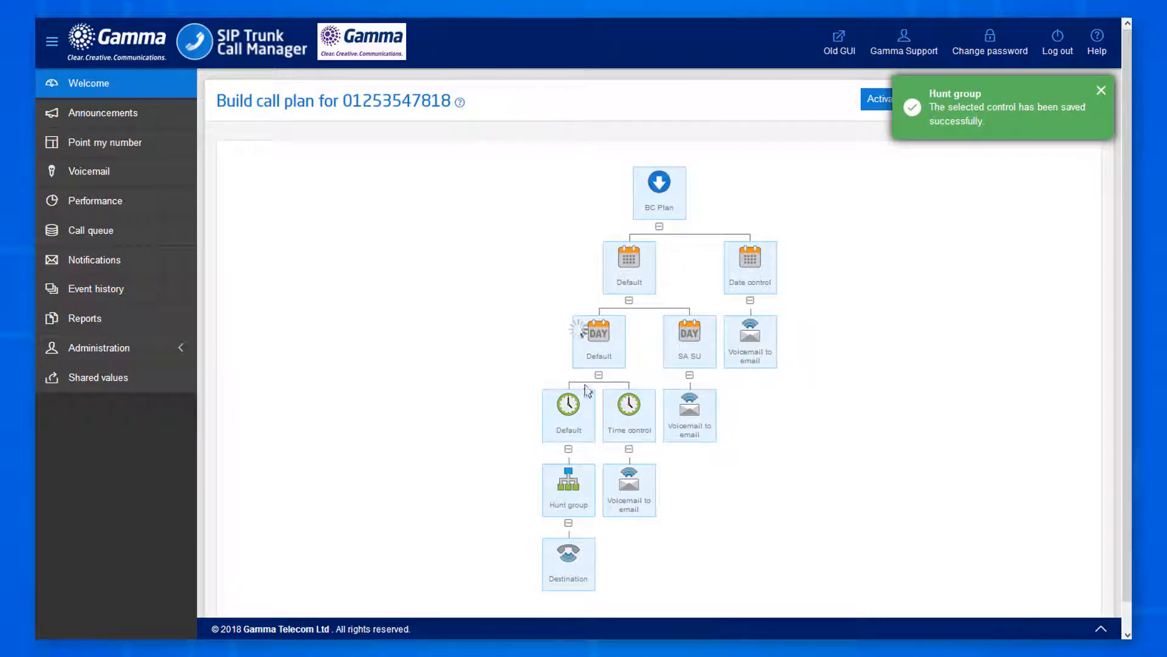
pyautogui.click(580, 500)
pyautogui.click(568, 508)
pyautogui.click(551, 98)
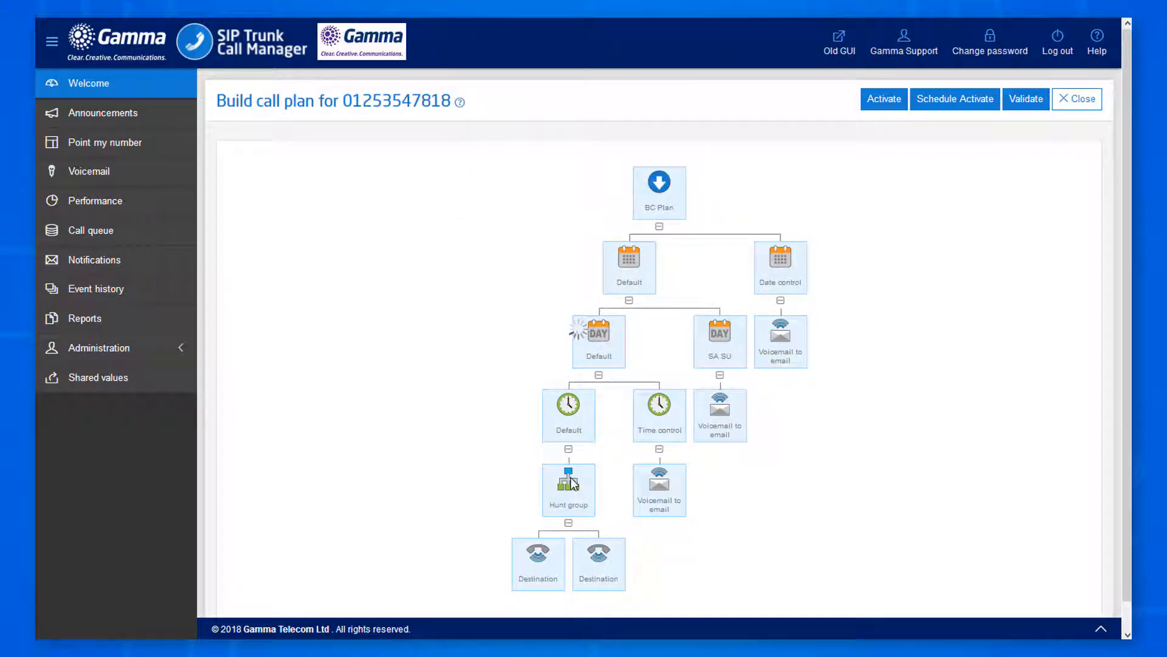
pyautogui.click(575, 511)
pyautogui.click(573, 511)
pyautogui.click(574, 98)
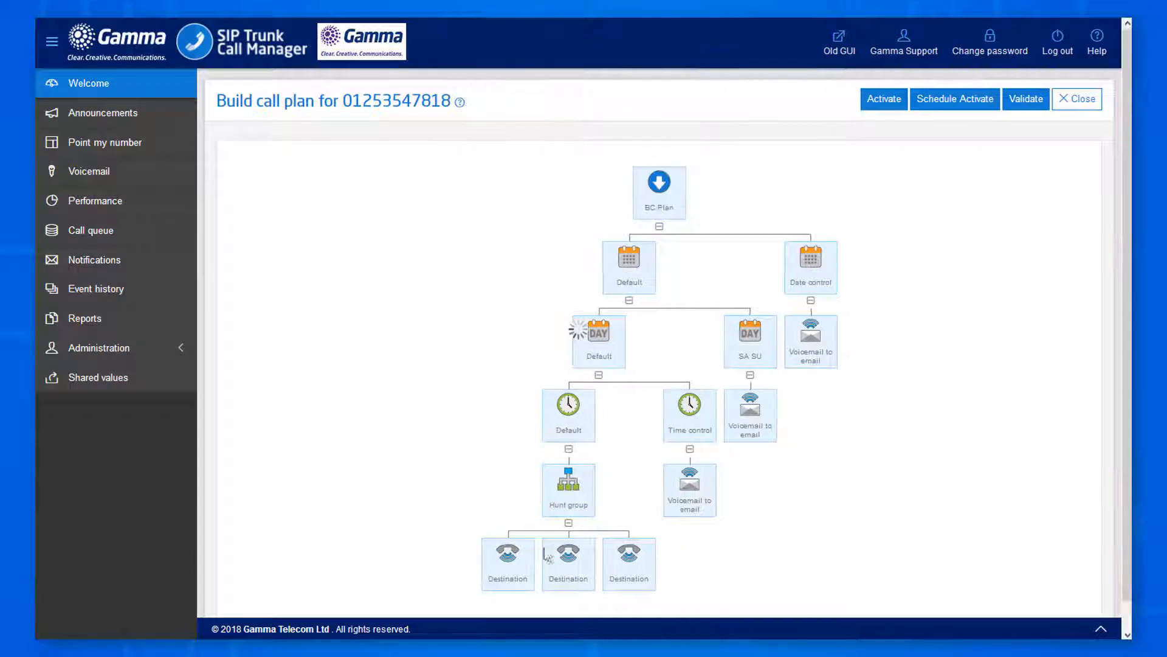
pyautogui.click(496, 578)
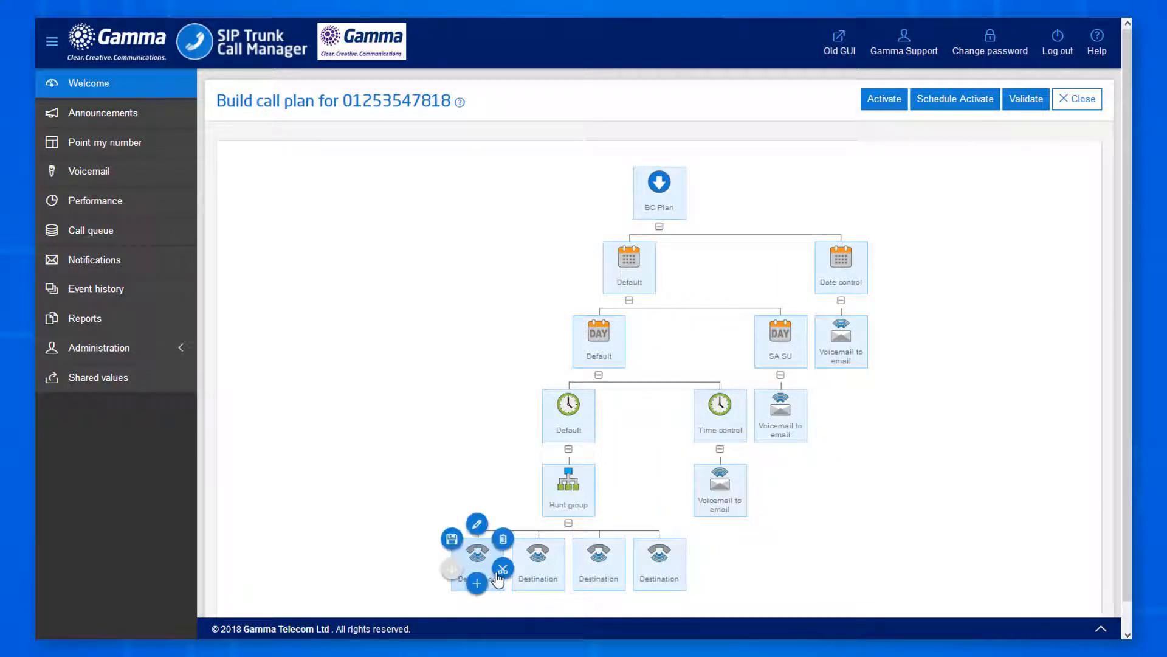
pyautogui.click(478, 527)
pyautogui.click(499, 119)
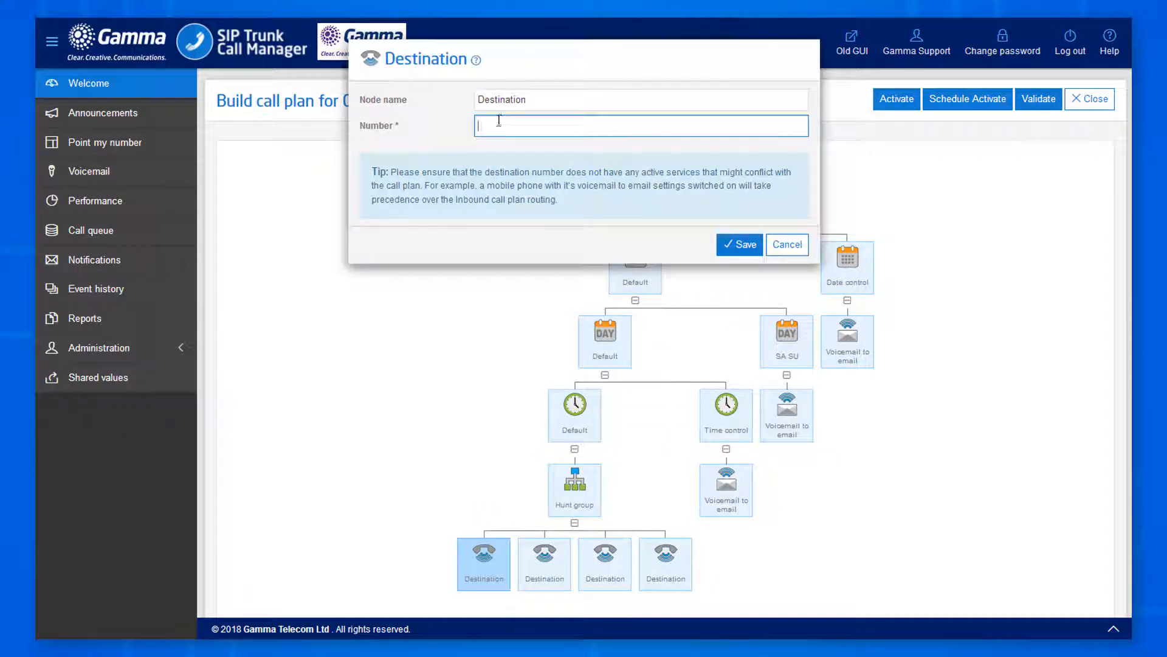
pyautogui.doubleClick(505, 125)
pyautogui.hotkey('ctrl', 'c')
pyautogui.click(739, 244)
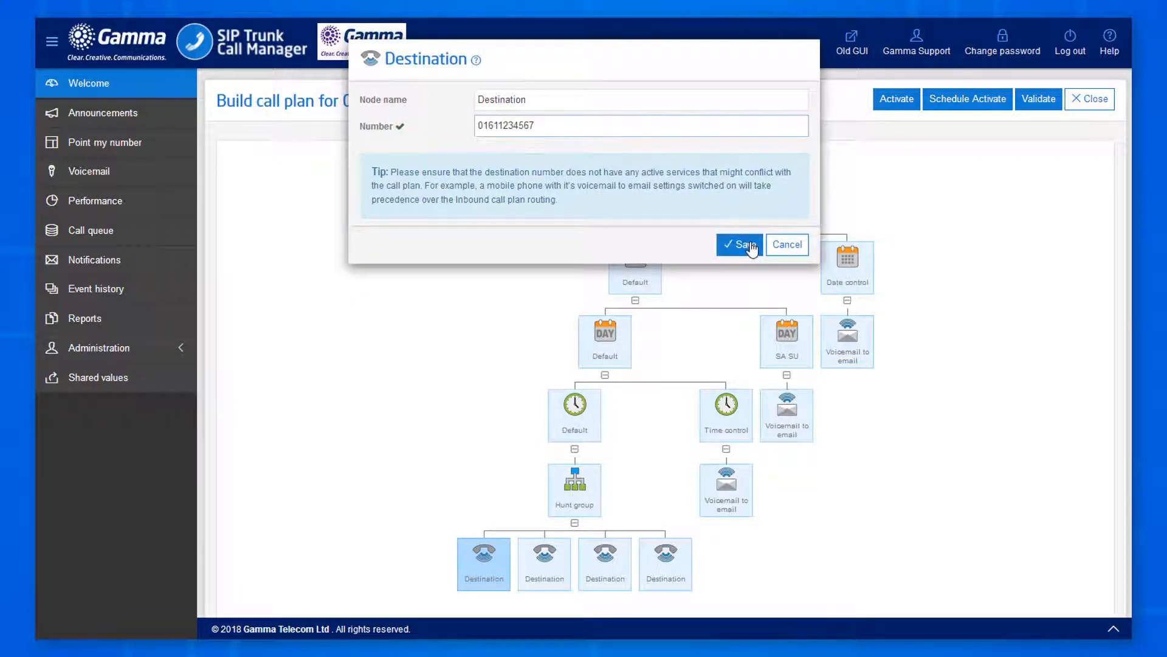
# Paste the same phone number into the second Destination and save it.
pyautogui.click(538, 577)
pyautogui.click(541, 527)
pyautogui.click(531, 131)
pyautogui.hotkey('ctrl', 'v')
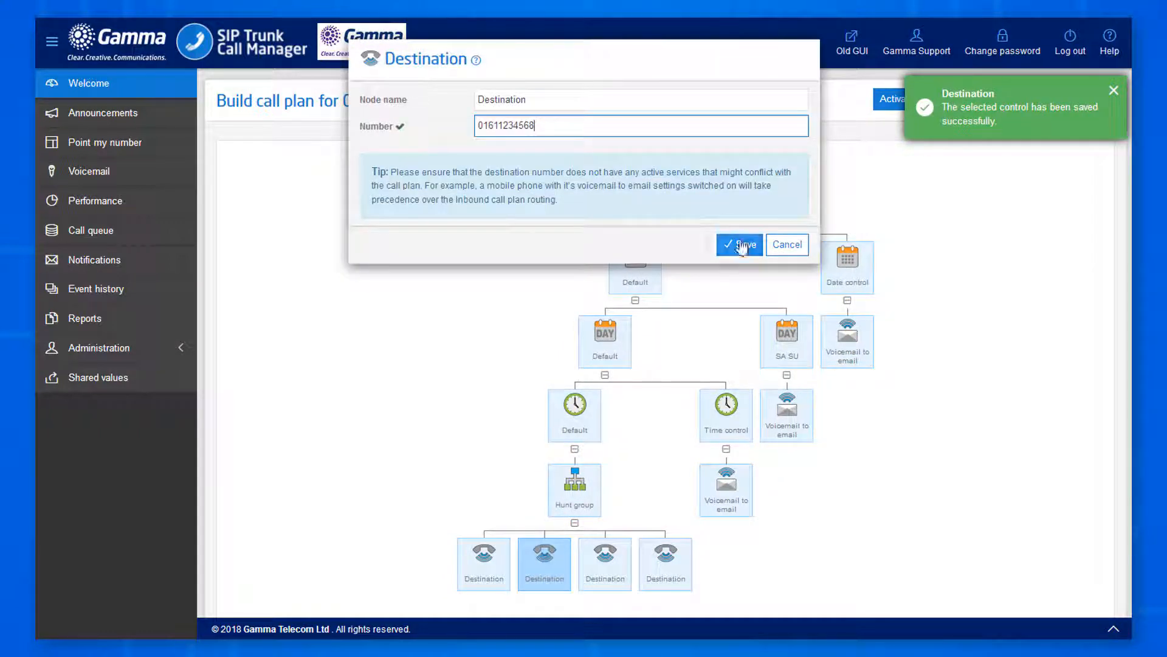
pyautogui.click(743, 244)
# Give the third Destination the pasted number with its last digit changed to 9, and save.
pyautogui.click(588, 575)
pyautogui.click(600, 527)
pyautogui.click(526, 131)
pyautogui.hotkey('ctrl', 'v')
pyautogui.press('BackSpace')
pyautogui.write('9')
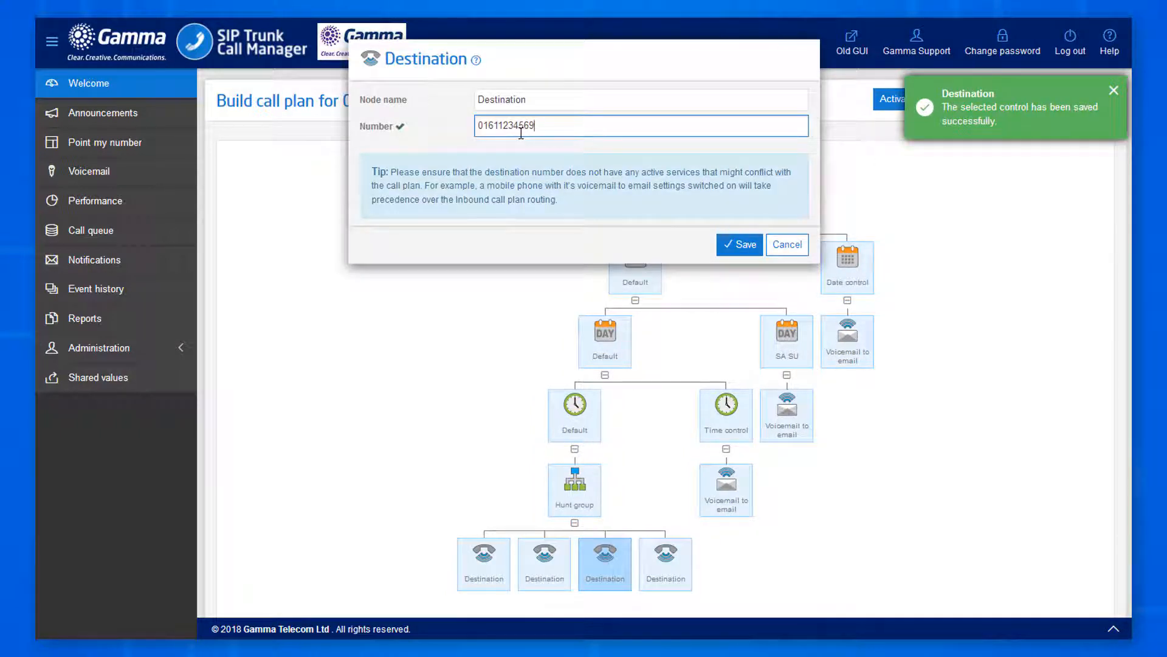
pyautogui.click(739, 244)
# Give the fourth Destination the pasted number with its last digit changed to 0, and save.
pyautogui.click(661, 556)
pyautogui.click(659, 524)
pyautogui.click(599, 125)
pyautogui.hotkey('ctrl', 'v')
pyautogui.press('BackSpace')
pyautogui.write('0')
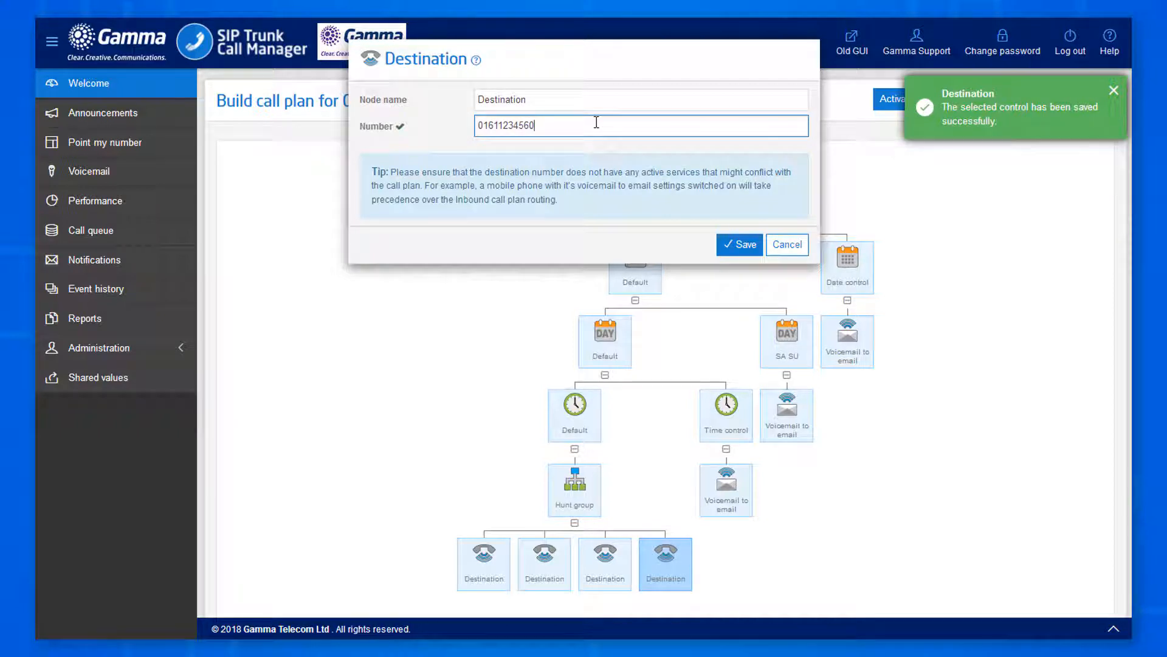
pyautogui.click(731, 244)
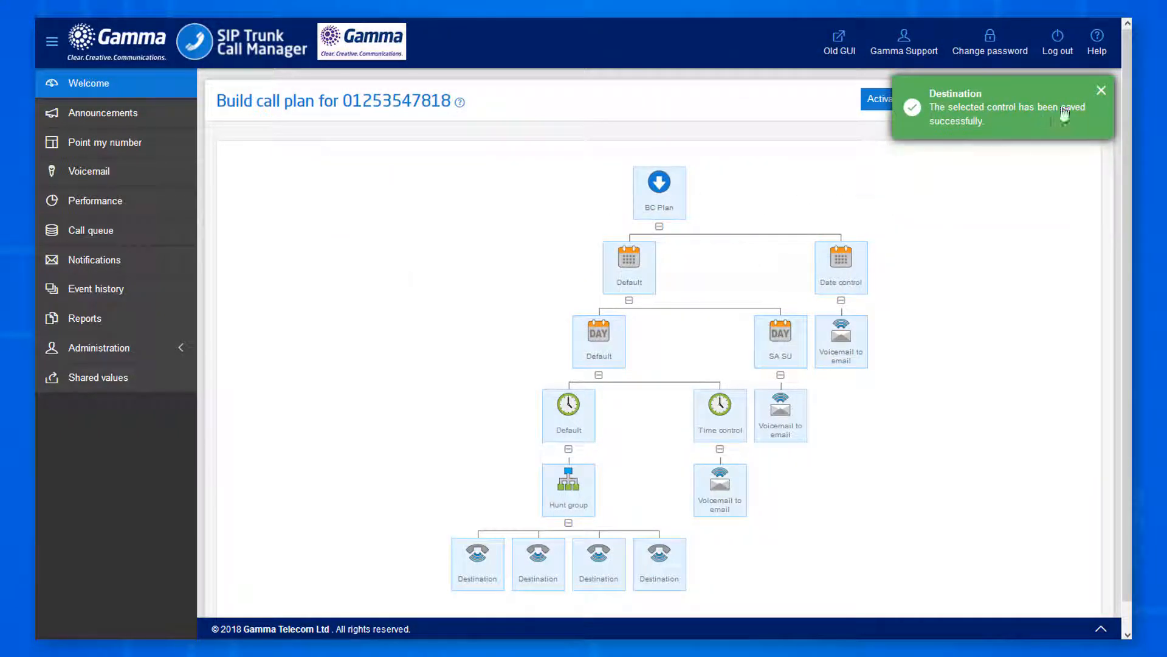
pyautogui.click(1101, 90)
# Validate BC Plan, close it with confirmation, and go to the inbound numbers list.
pyautogui.click(1028, 102)
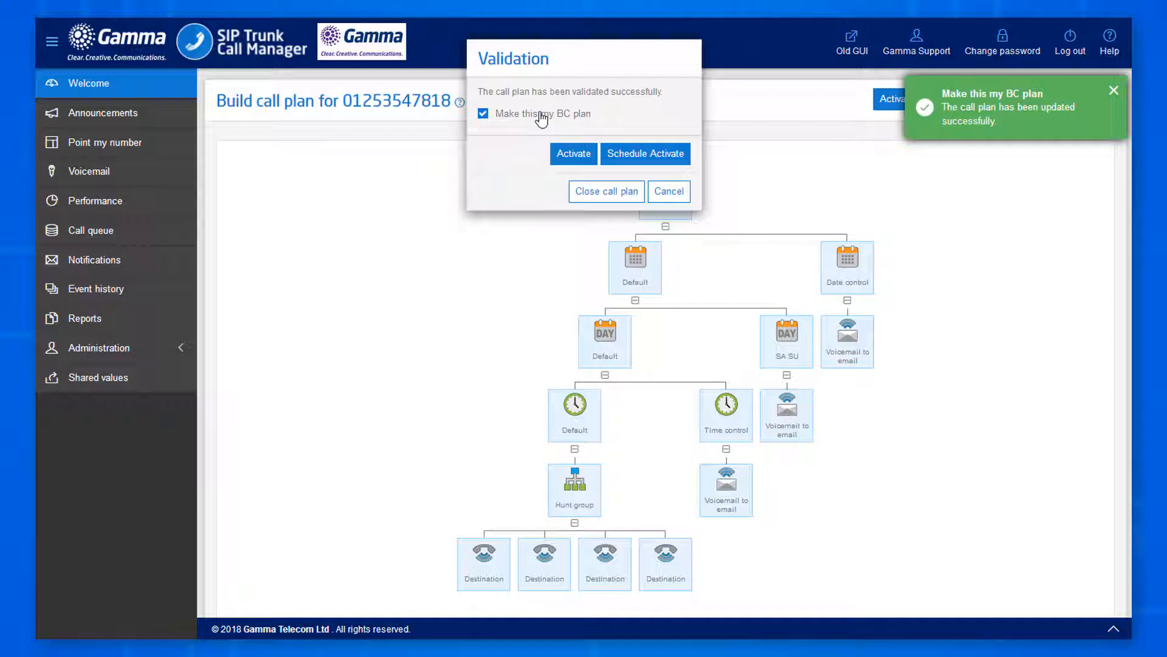
pyautogui.click(607, 192)
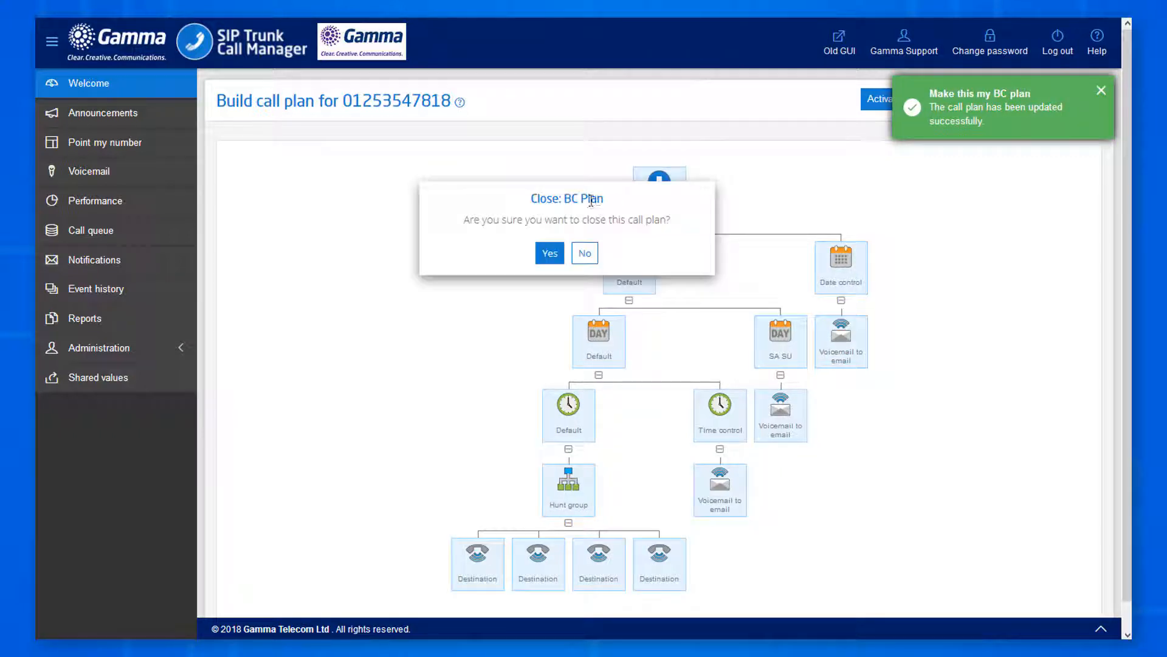
pyautogui.click(548, 253)
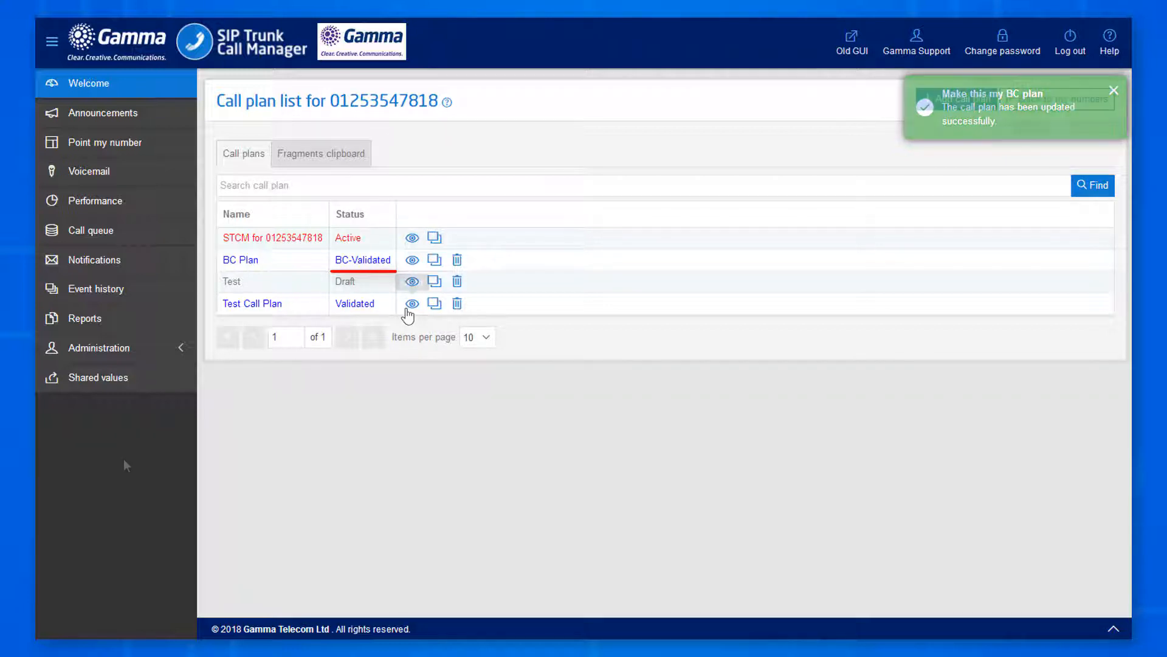
pyautogui.click(116, 146)
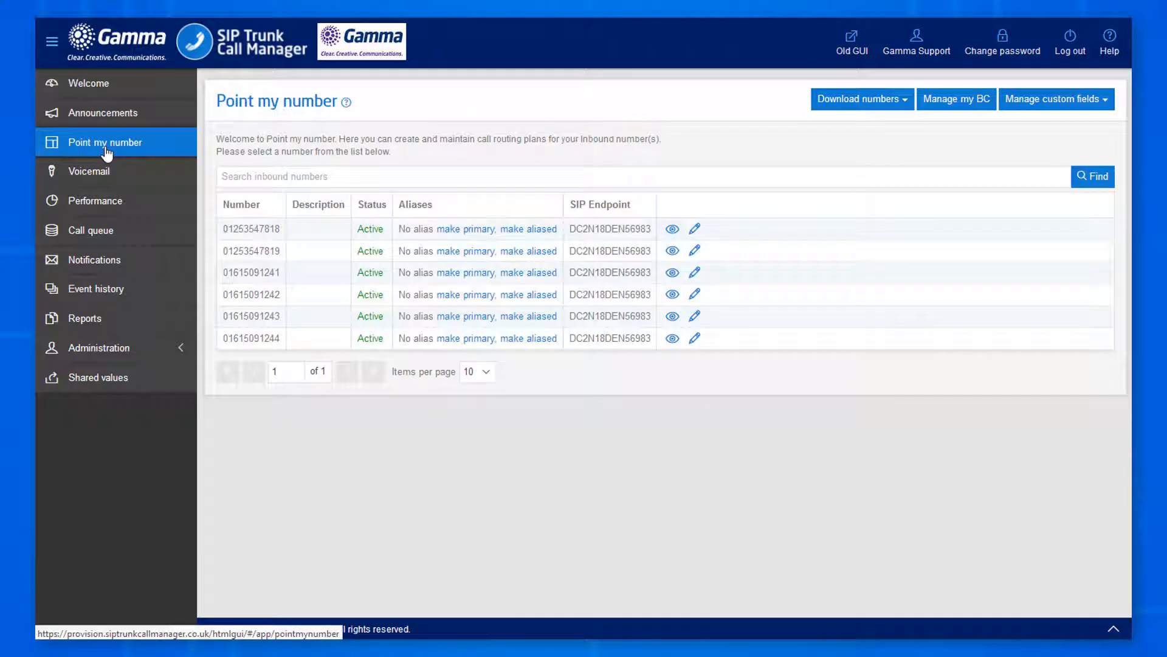
# Invoke the BC plan on the first inbound number, accepting the plan replacement and cancelled scheduled activations.
pyautogui.click(969, 104)
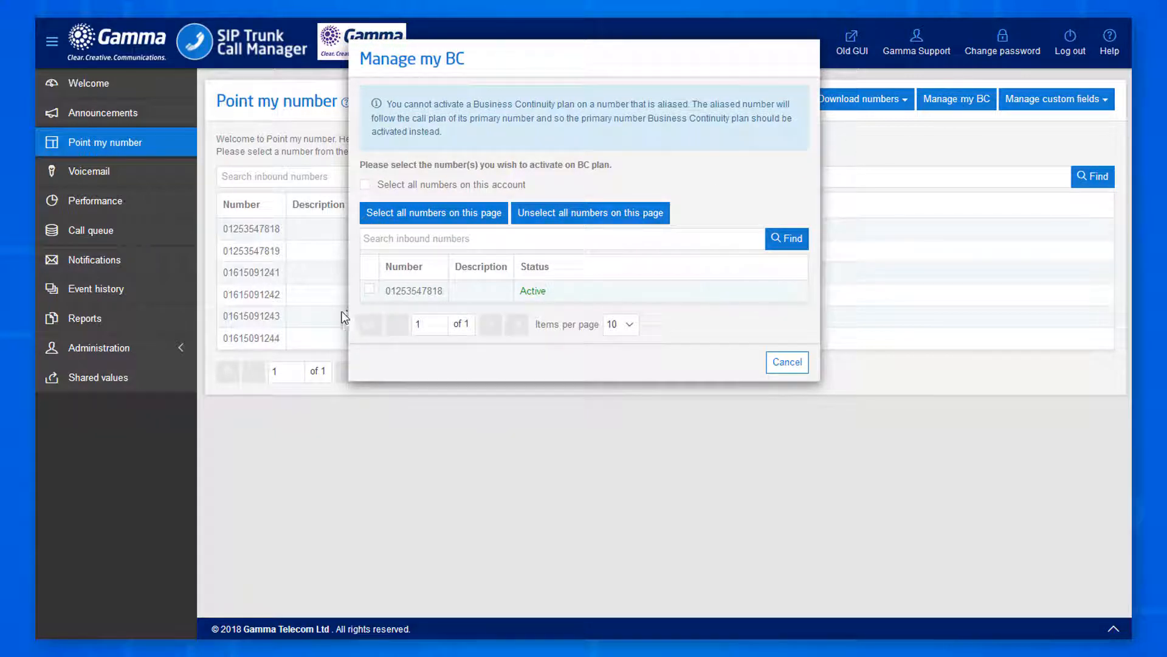
pyautogui.click(369, 290)
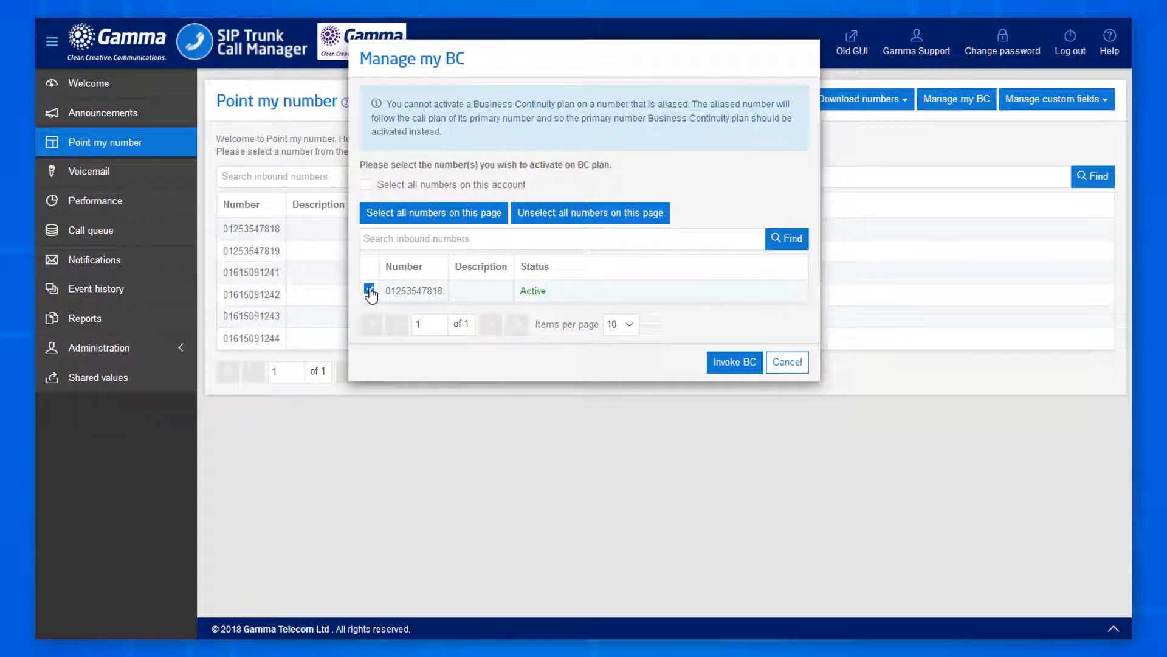
pyautogui.click(736, 365)
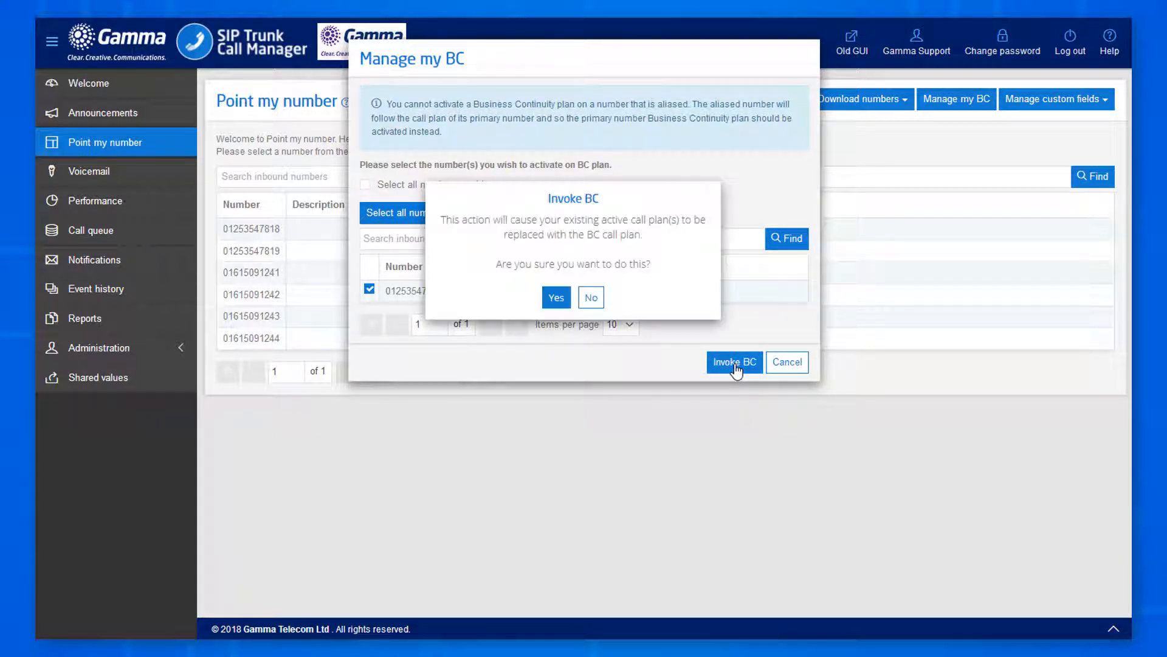
pyautogui.click(556, 296)
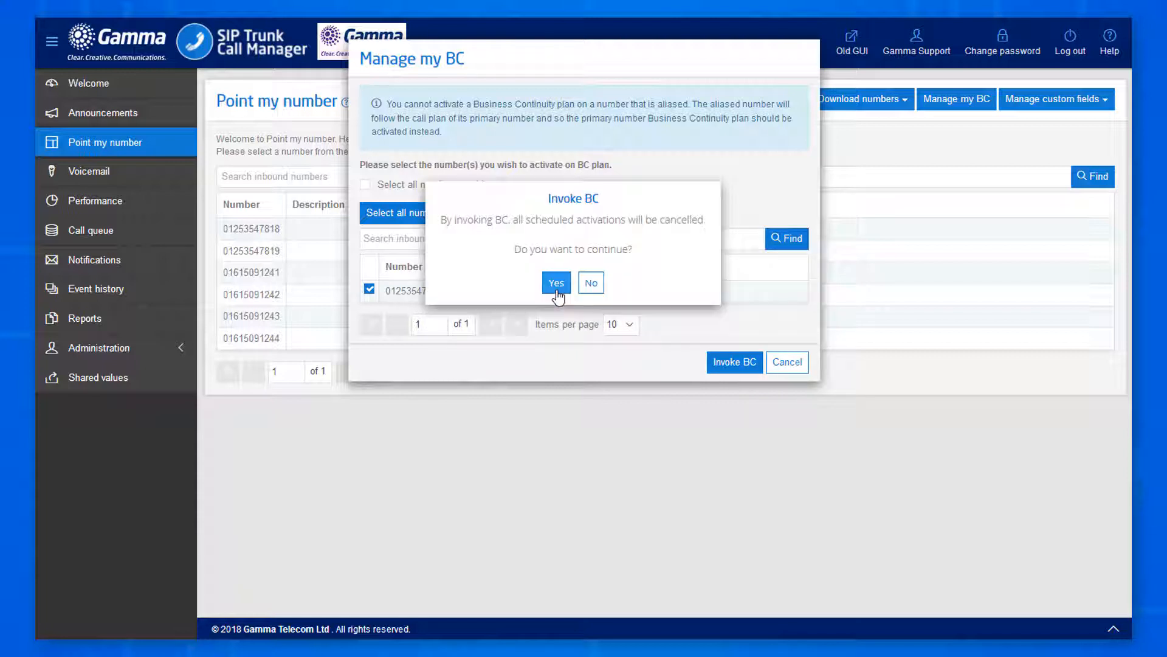
pyautogui.click(556, 285)
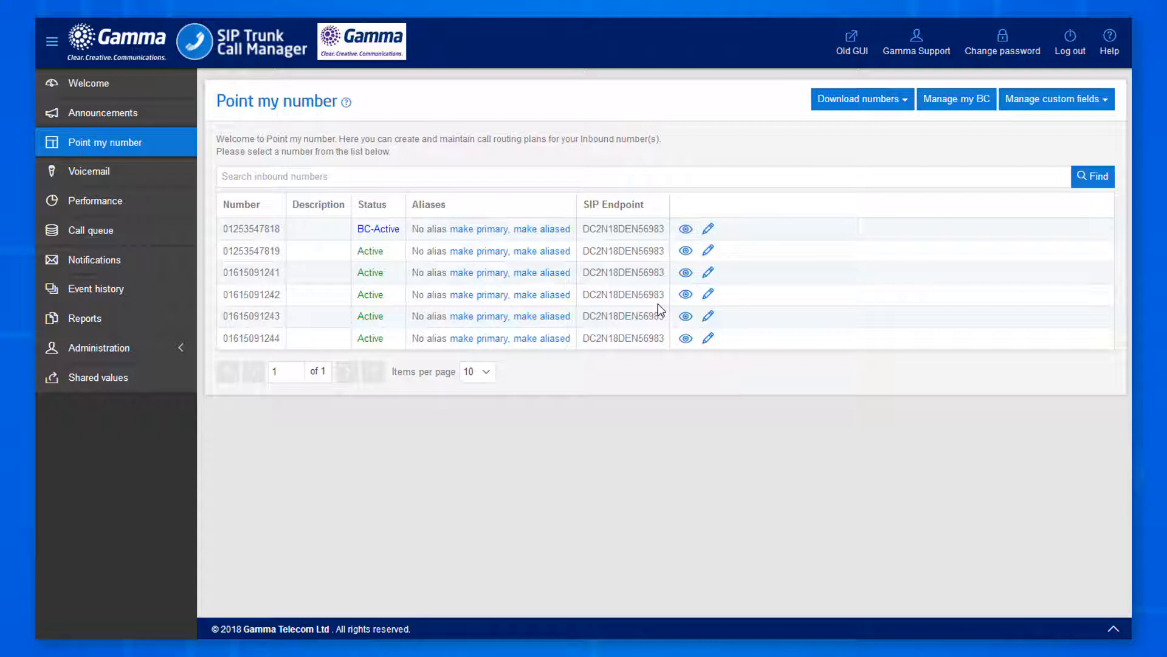
pyautogui.click(948, 104)
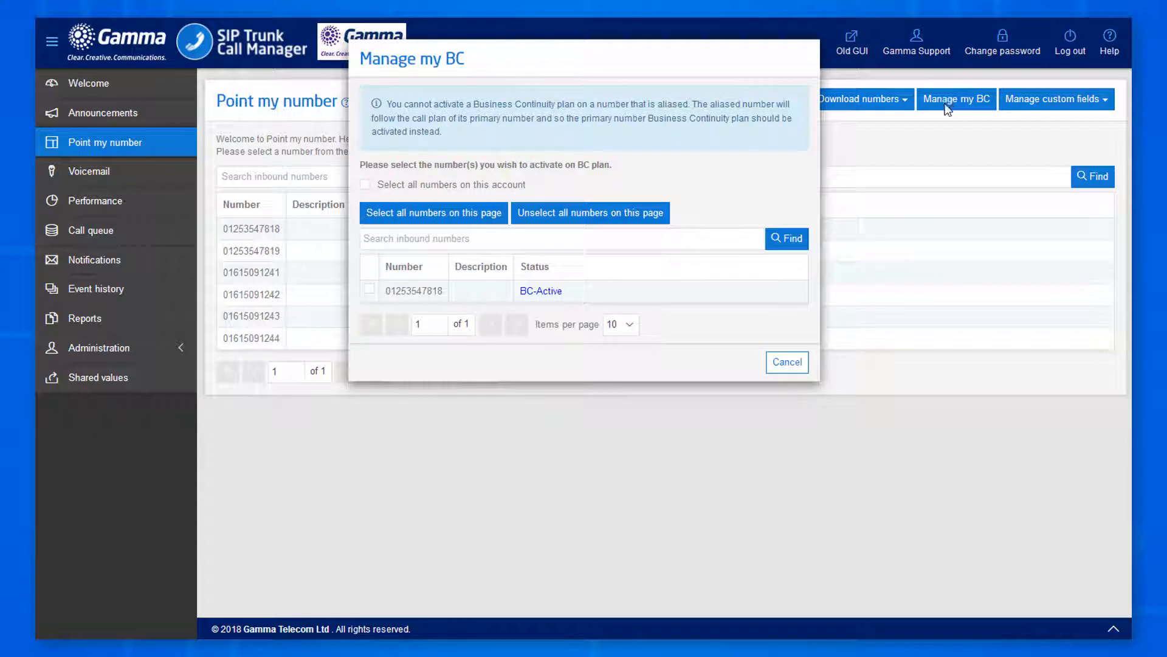
# Restore the BC-Active inbound number to its last active call plan.
pyautogui.click(372, 287)
pyautogui.click(740, 364)
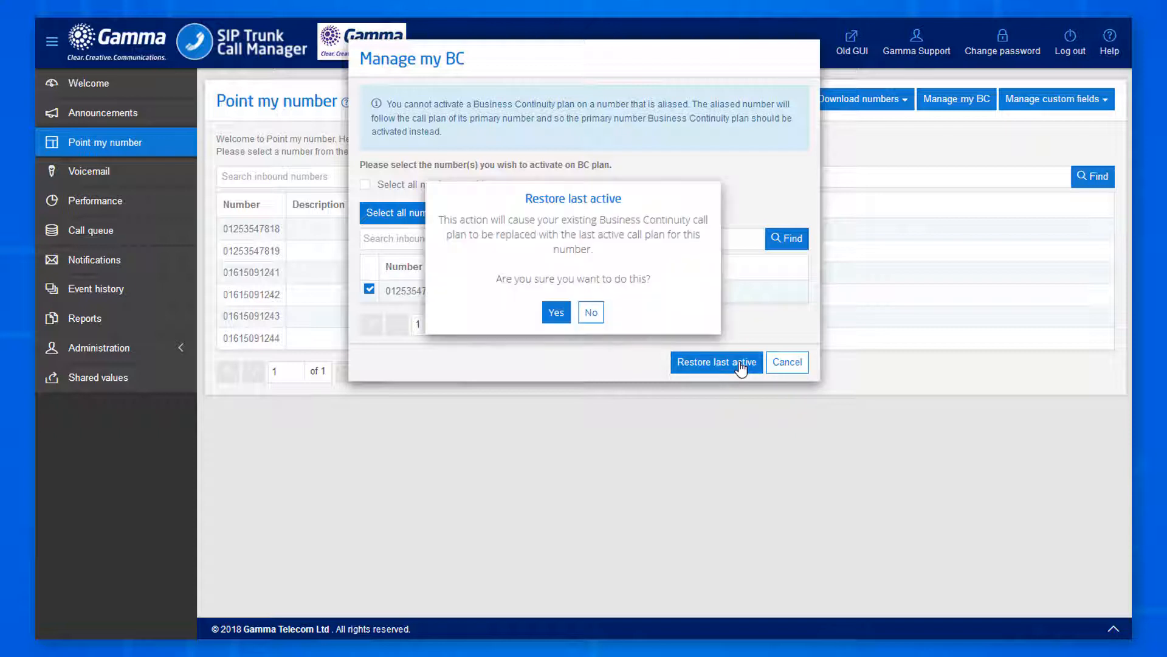
pyautogui.click(556, 313)
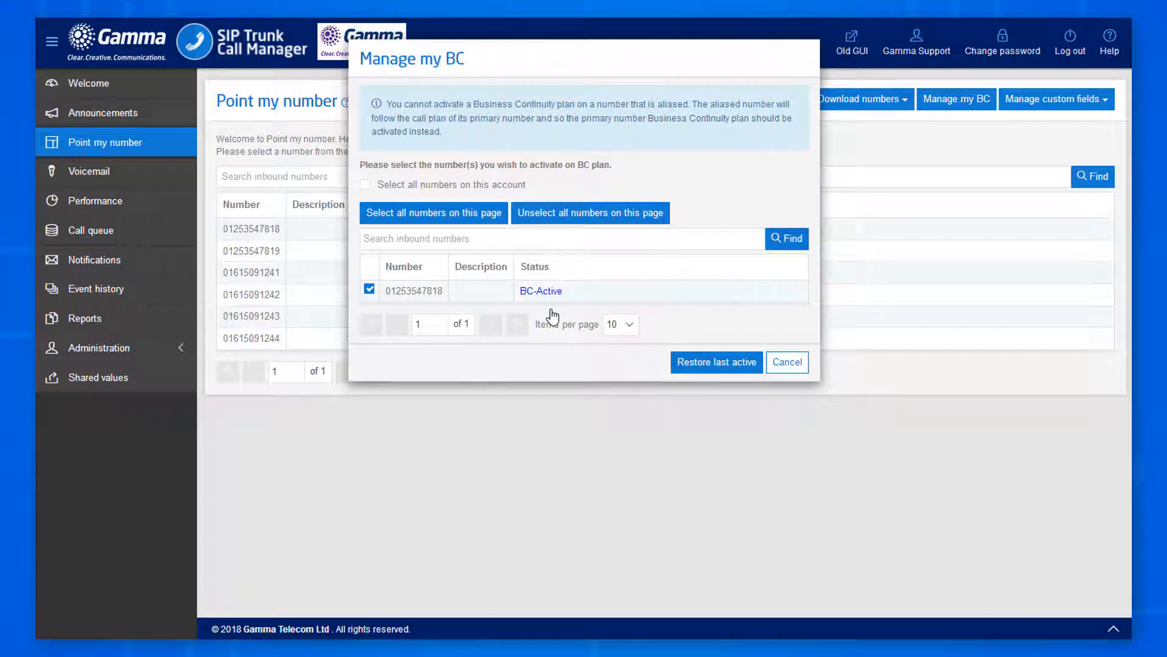